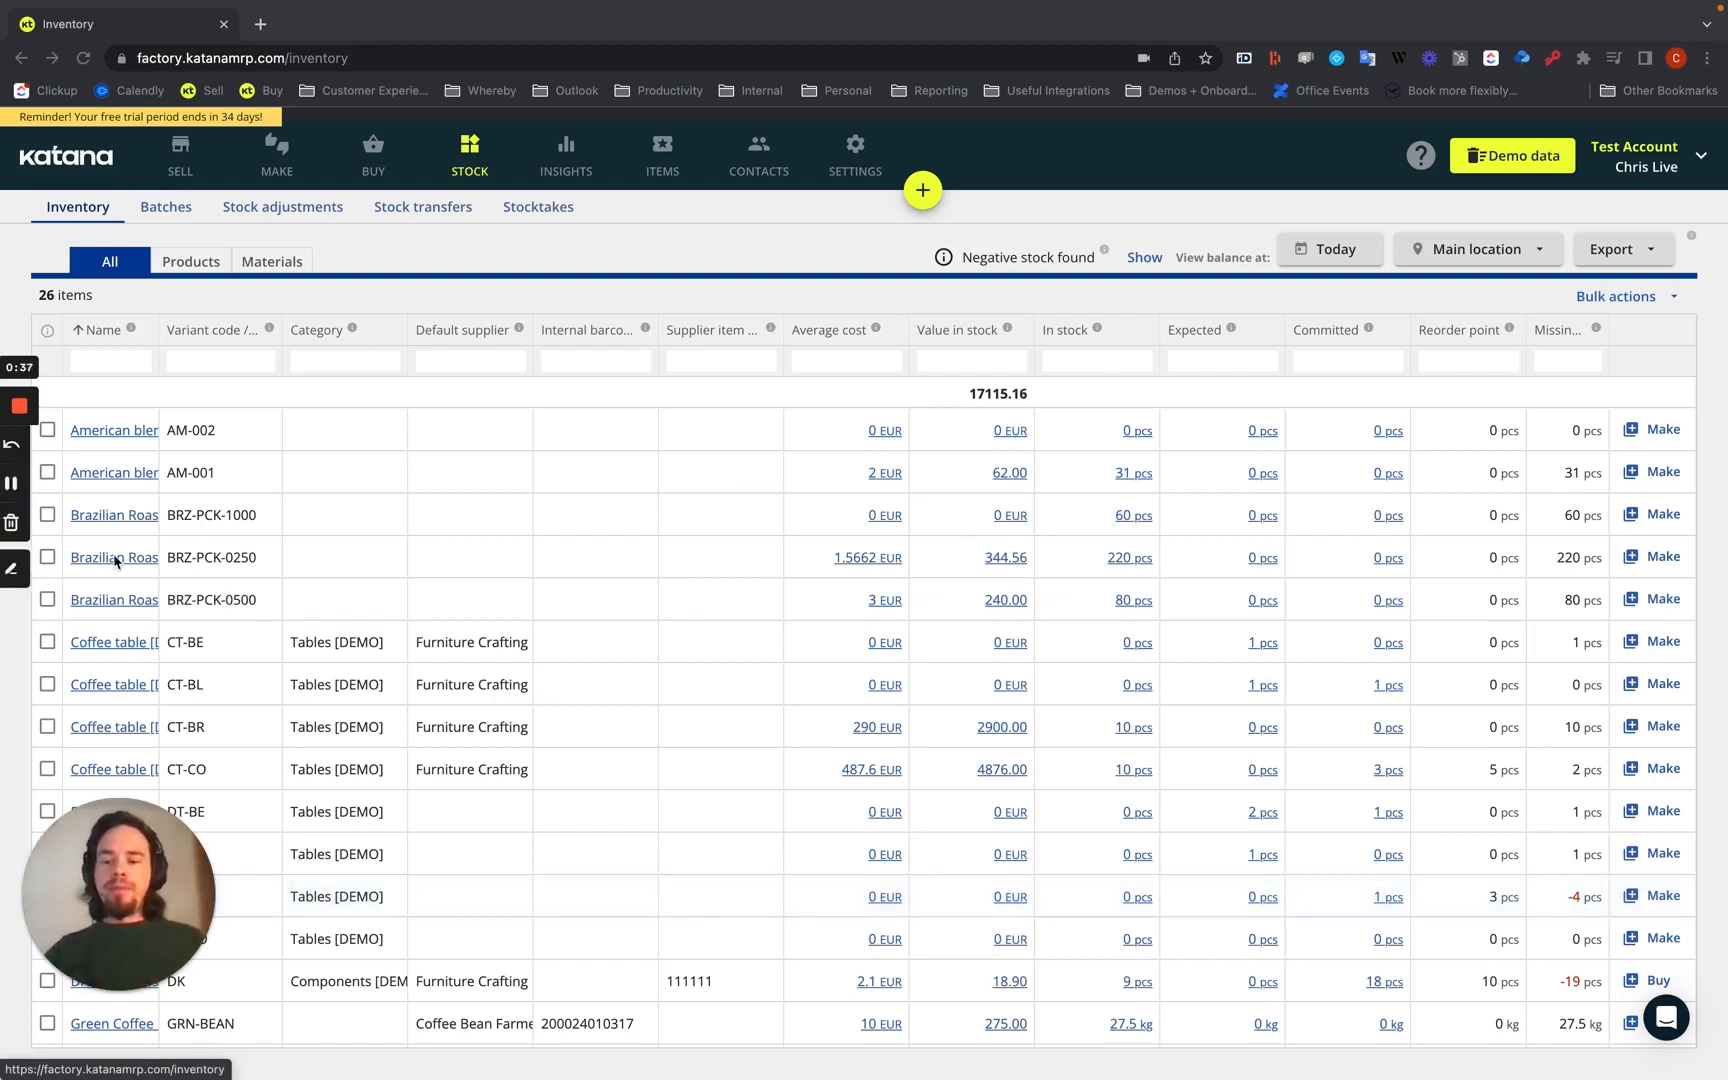
# Create a stocktake for the inventory items AM-001 and BRZ-PCK-0250
pyautogui.click(47, 473)
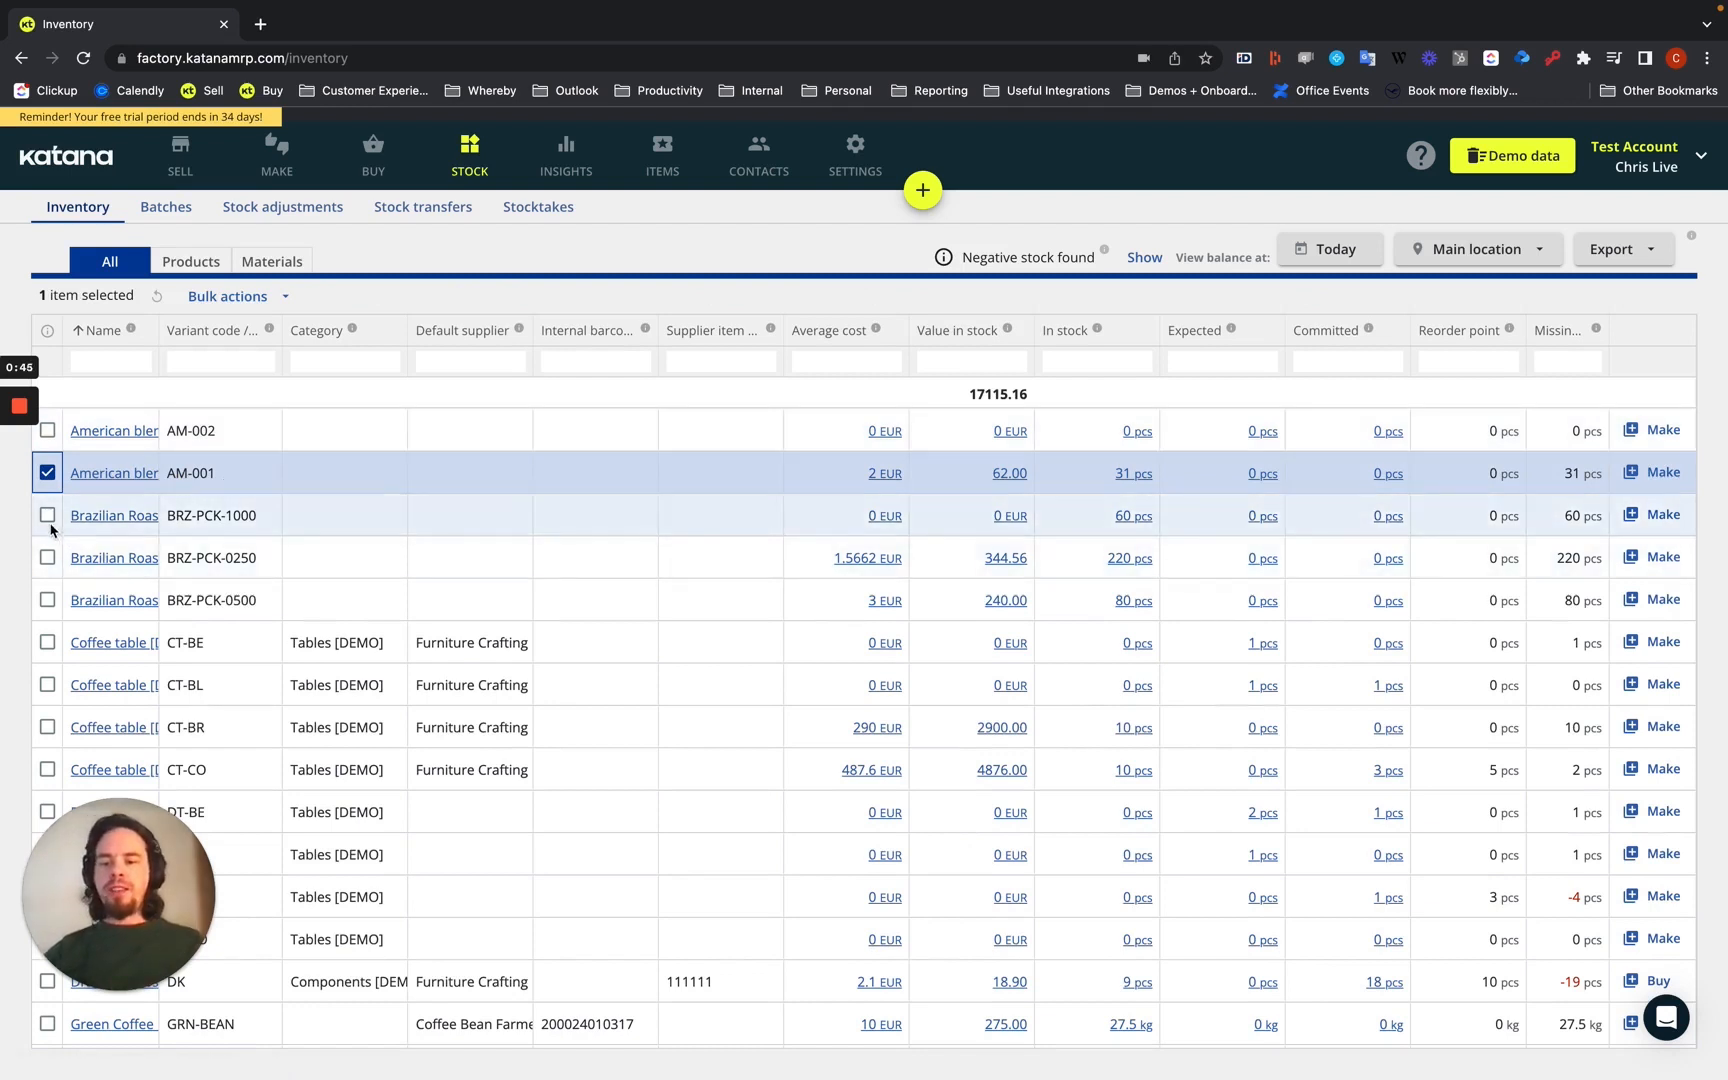
pyautogui.click(47, 558)
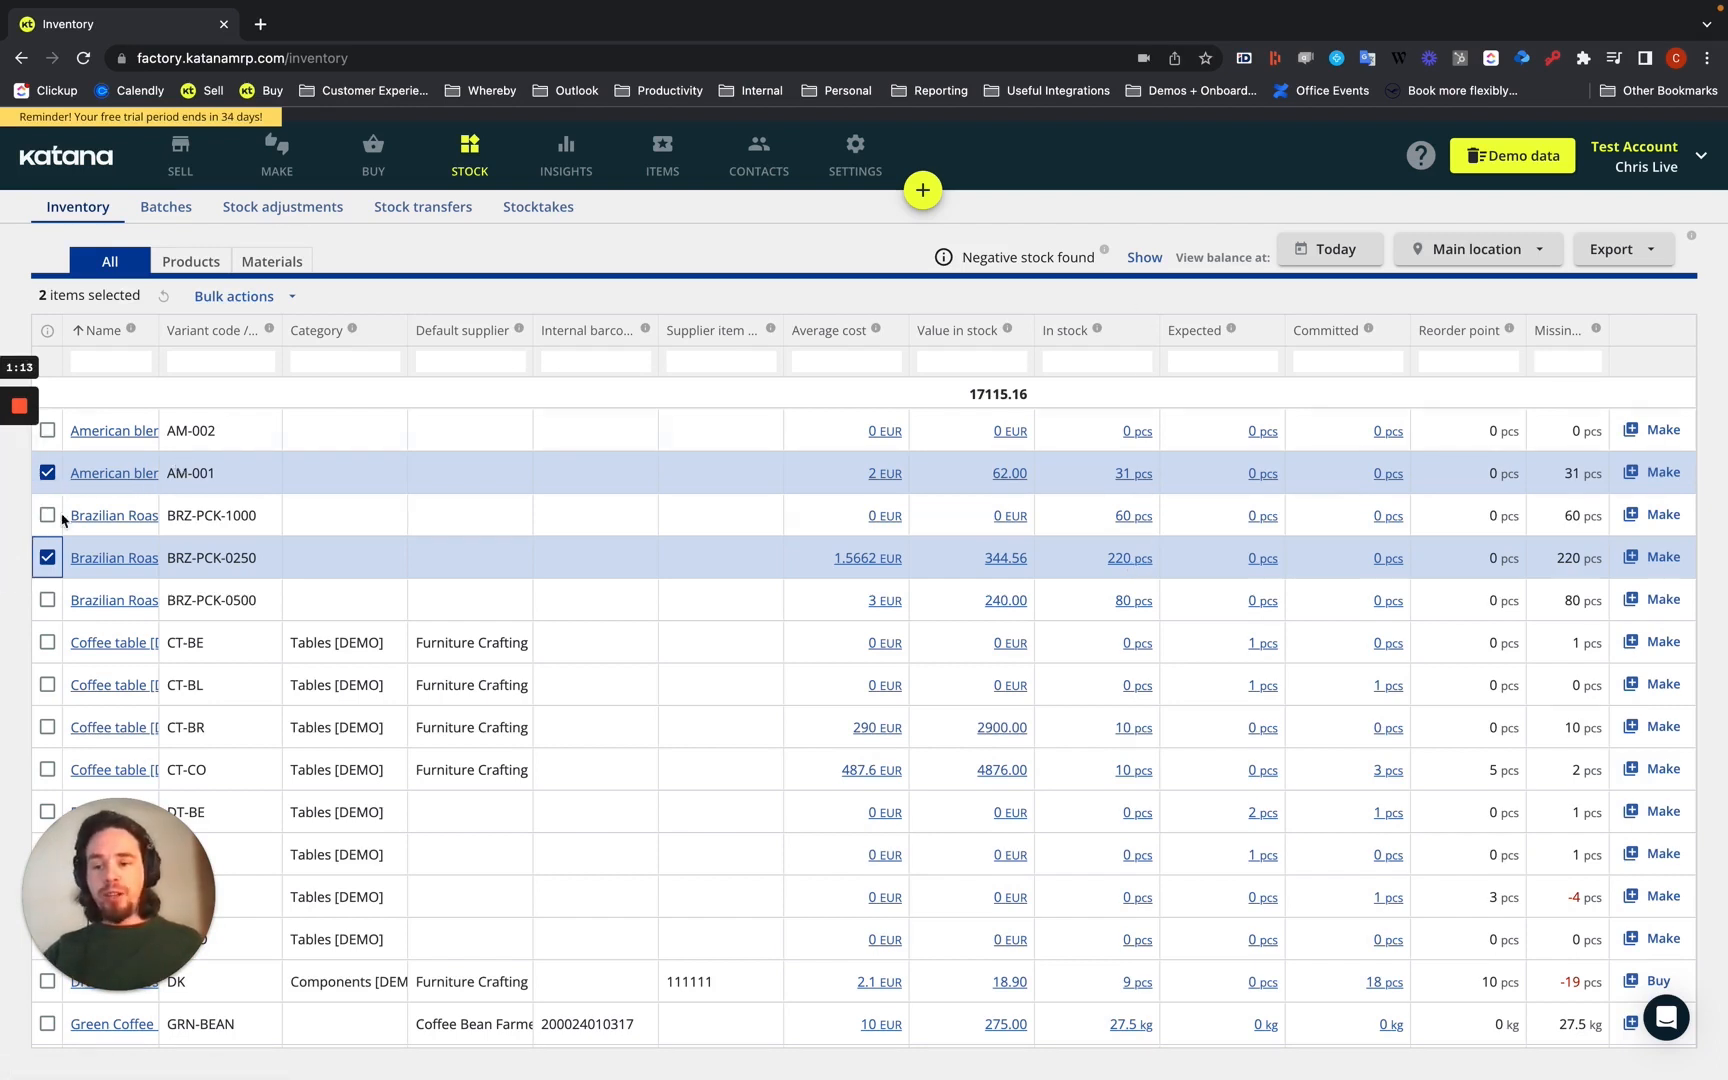
pyautogui.click(240, 296)
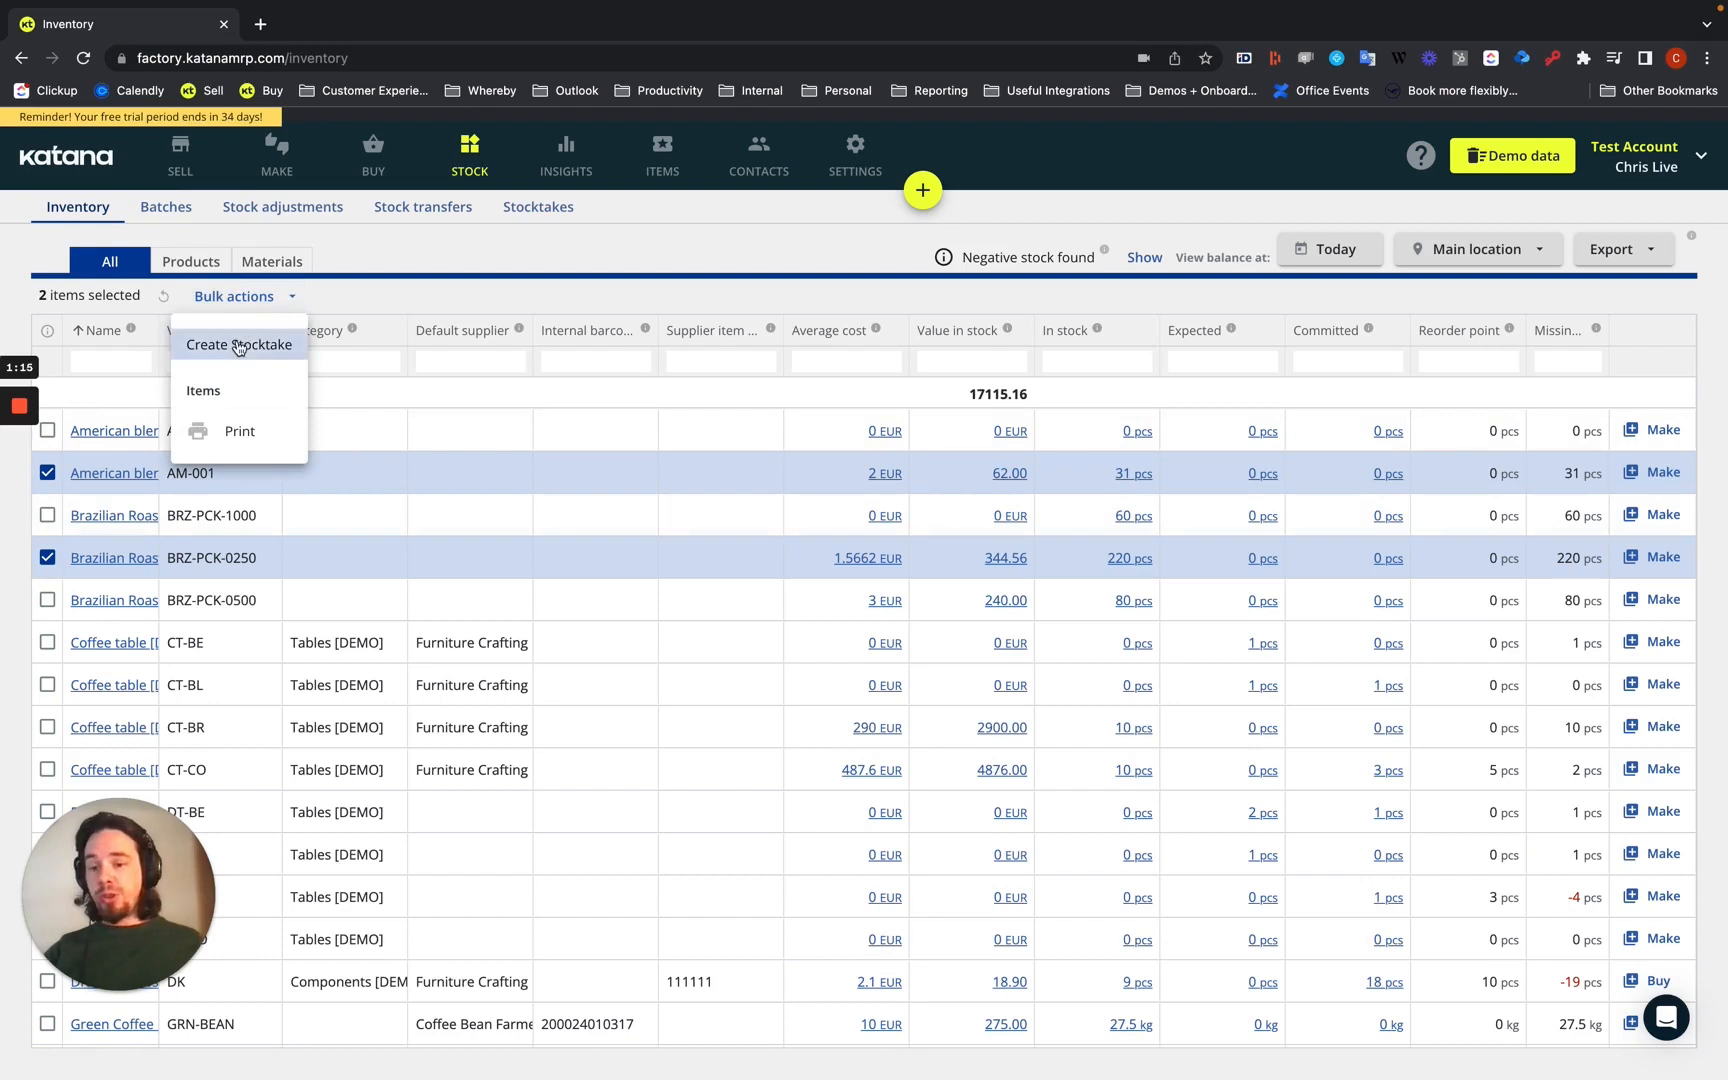
pyautogui.click(240, 346)
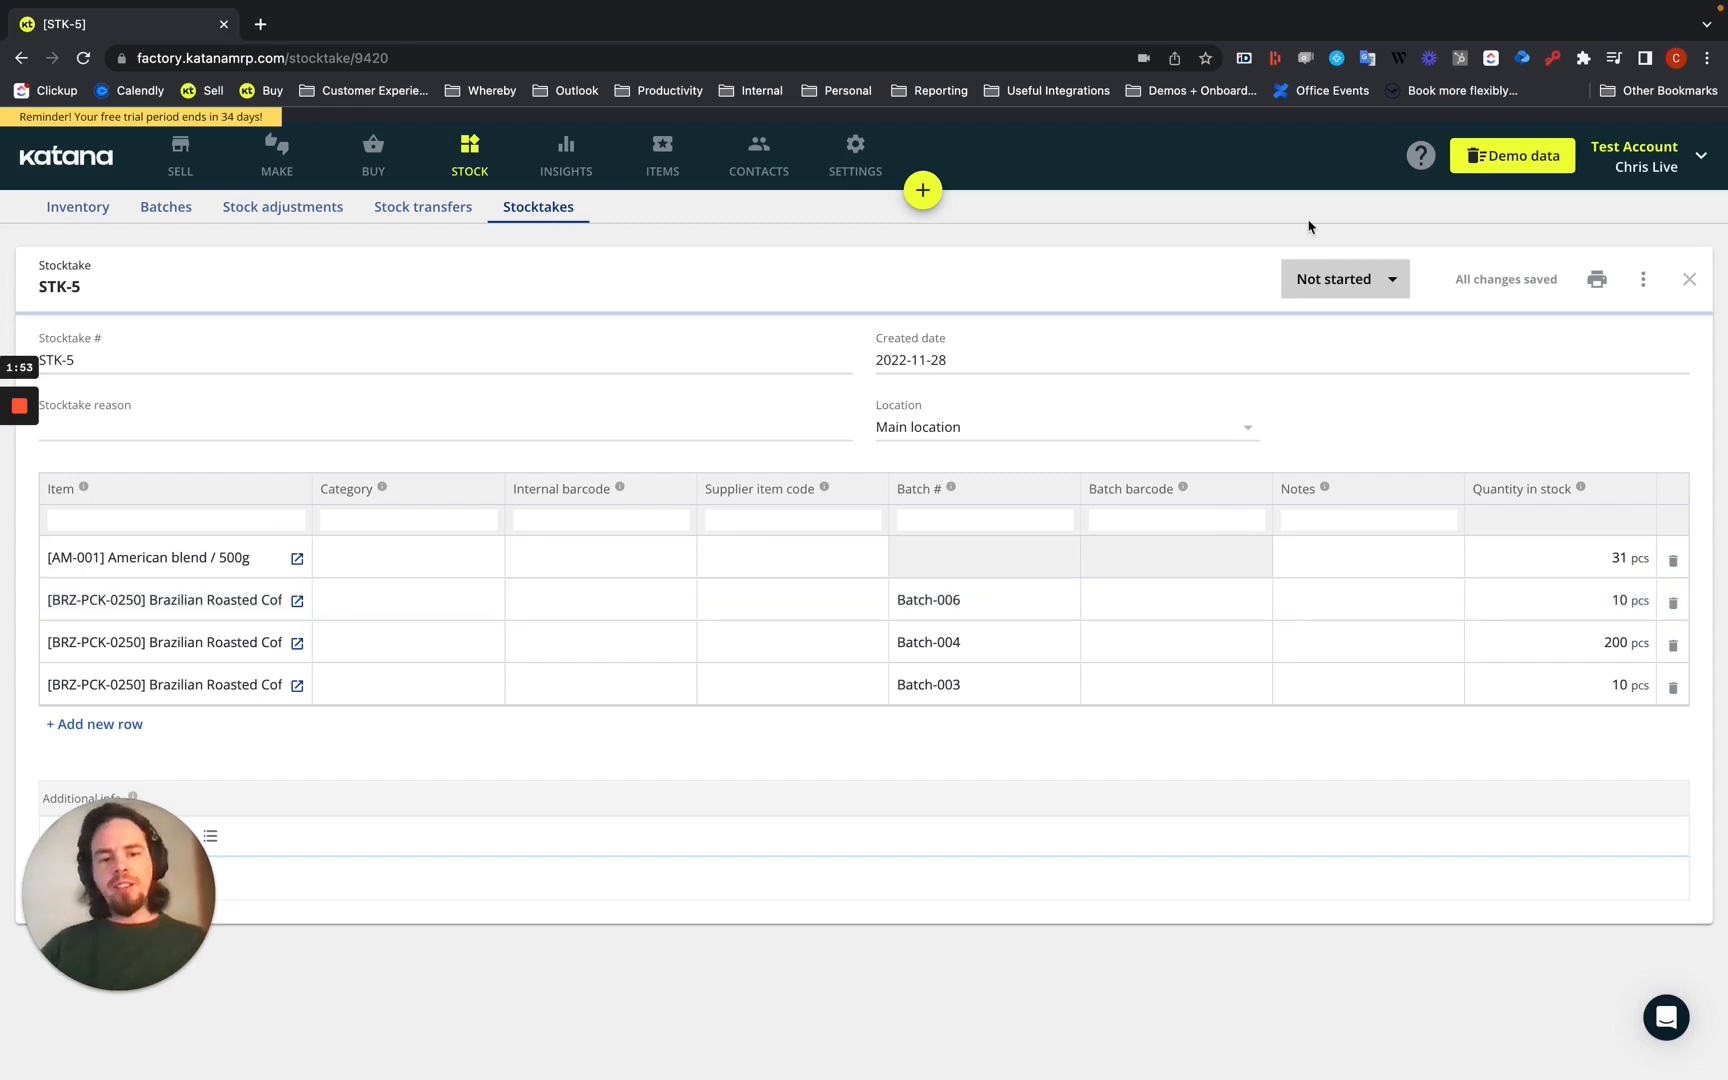
# Set the stocktake to Work in progress and enter counted quantities: AM-001 30, Batch-006 8, Batch-004 200, Batch-003 8
pyautogui.click(1345, 281)
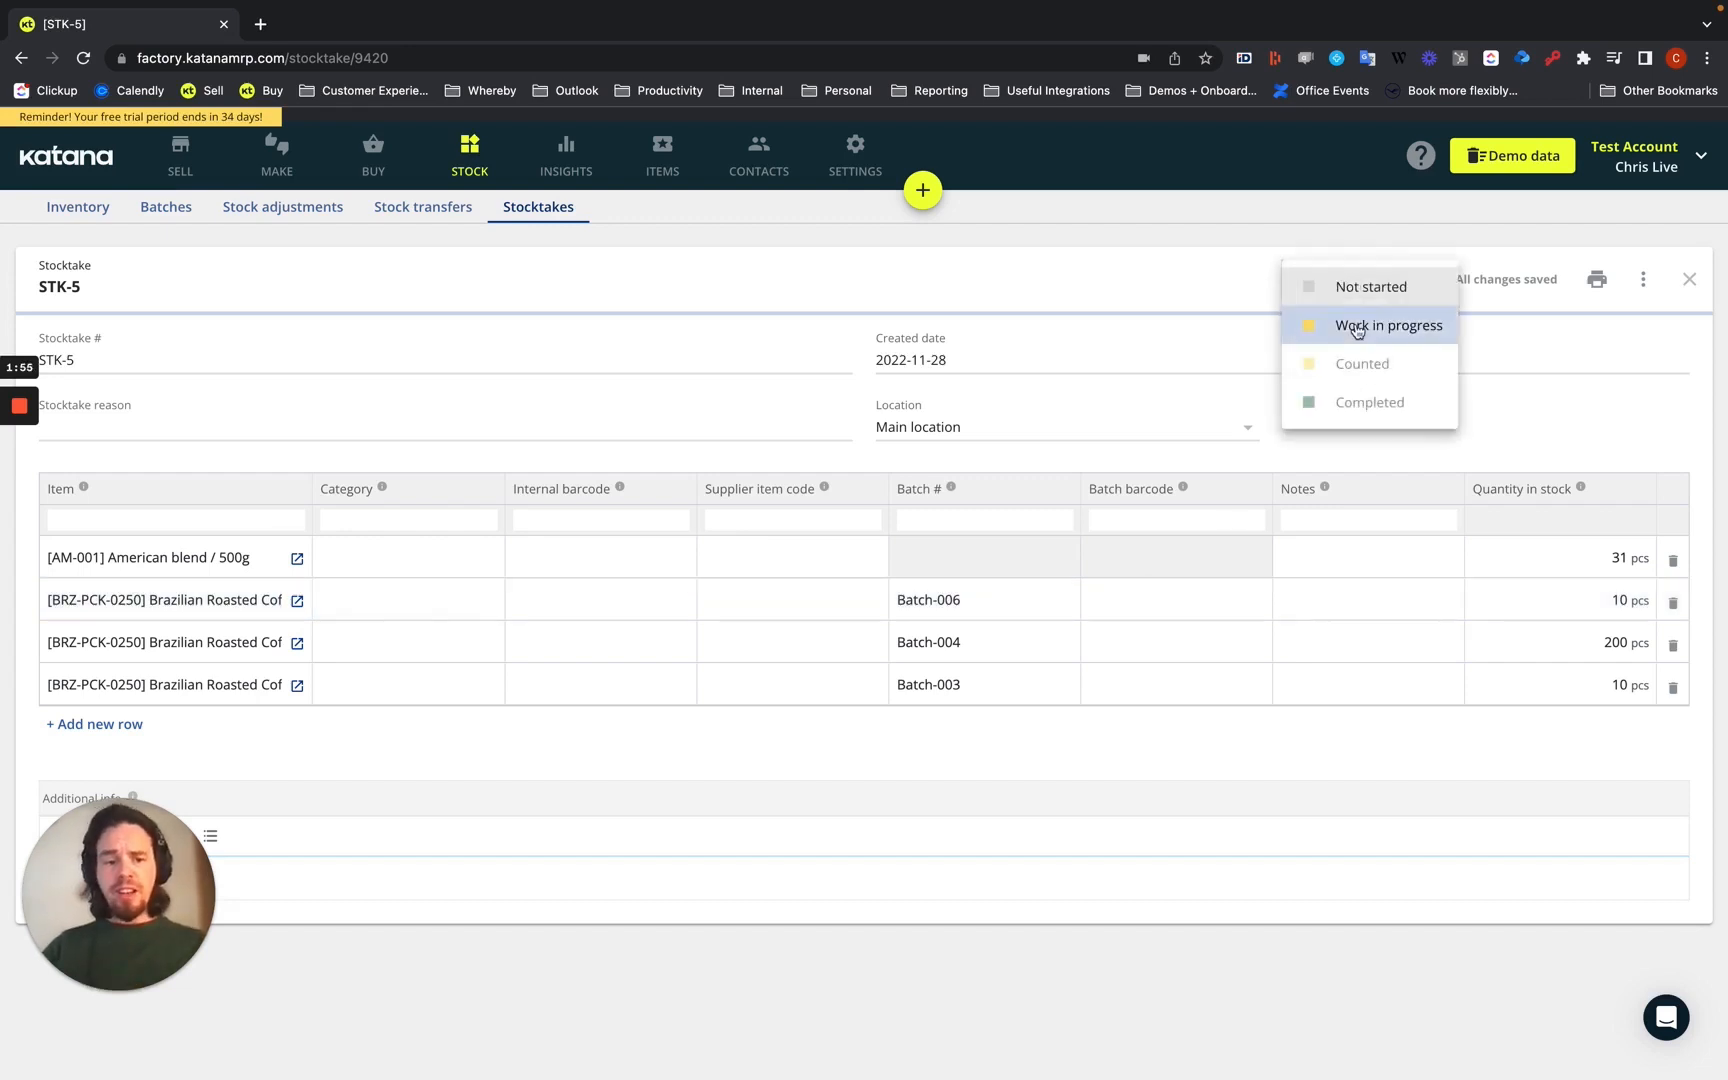
pyautogui.click(1355, 323)
pyautogui.click(1580, 600)
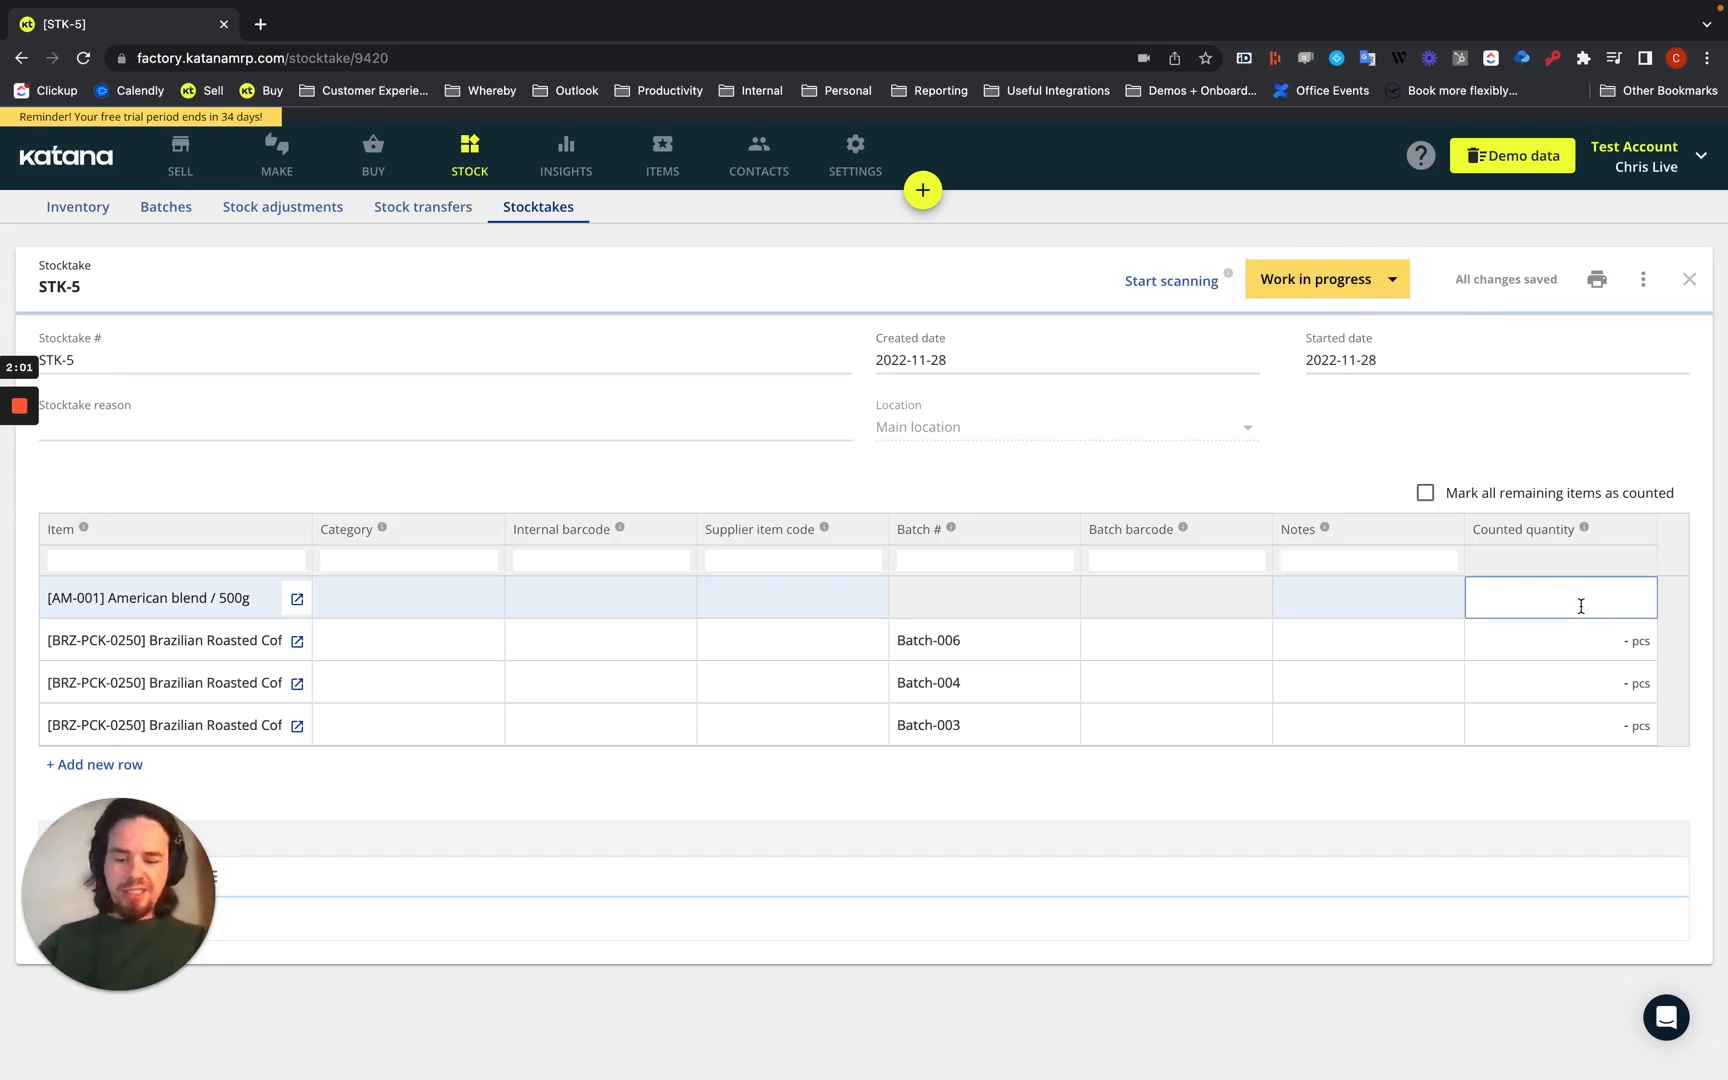
pyautogui.write('30')
pyautogui.click(1581, 645)
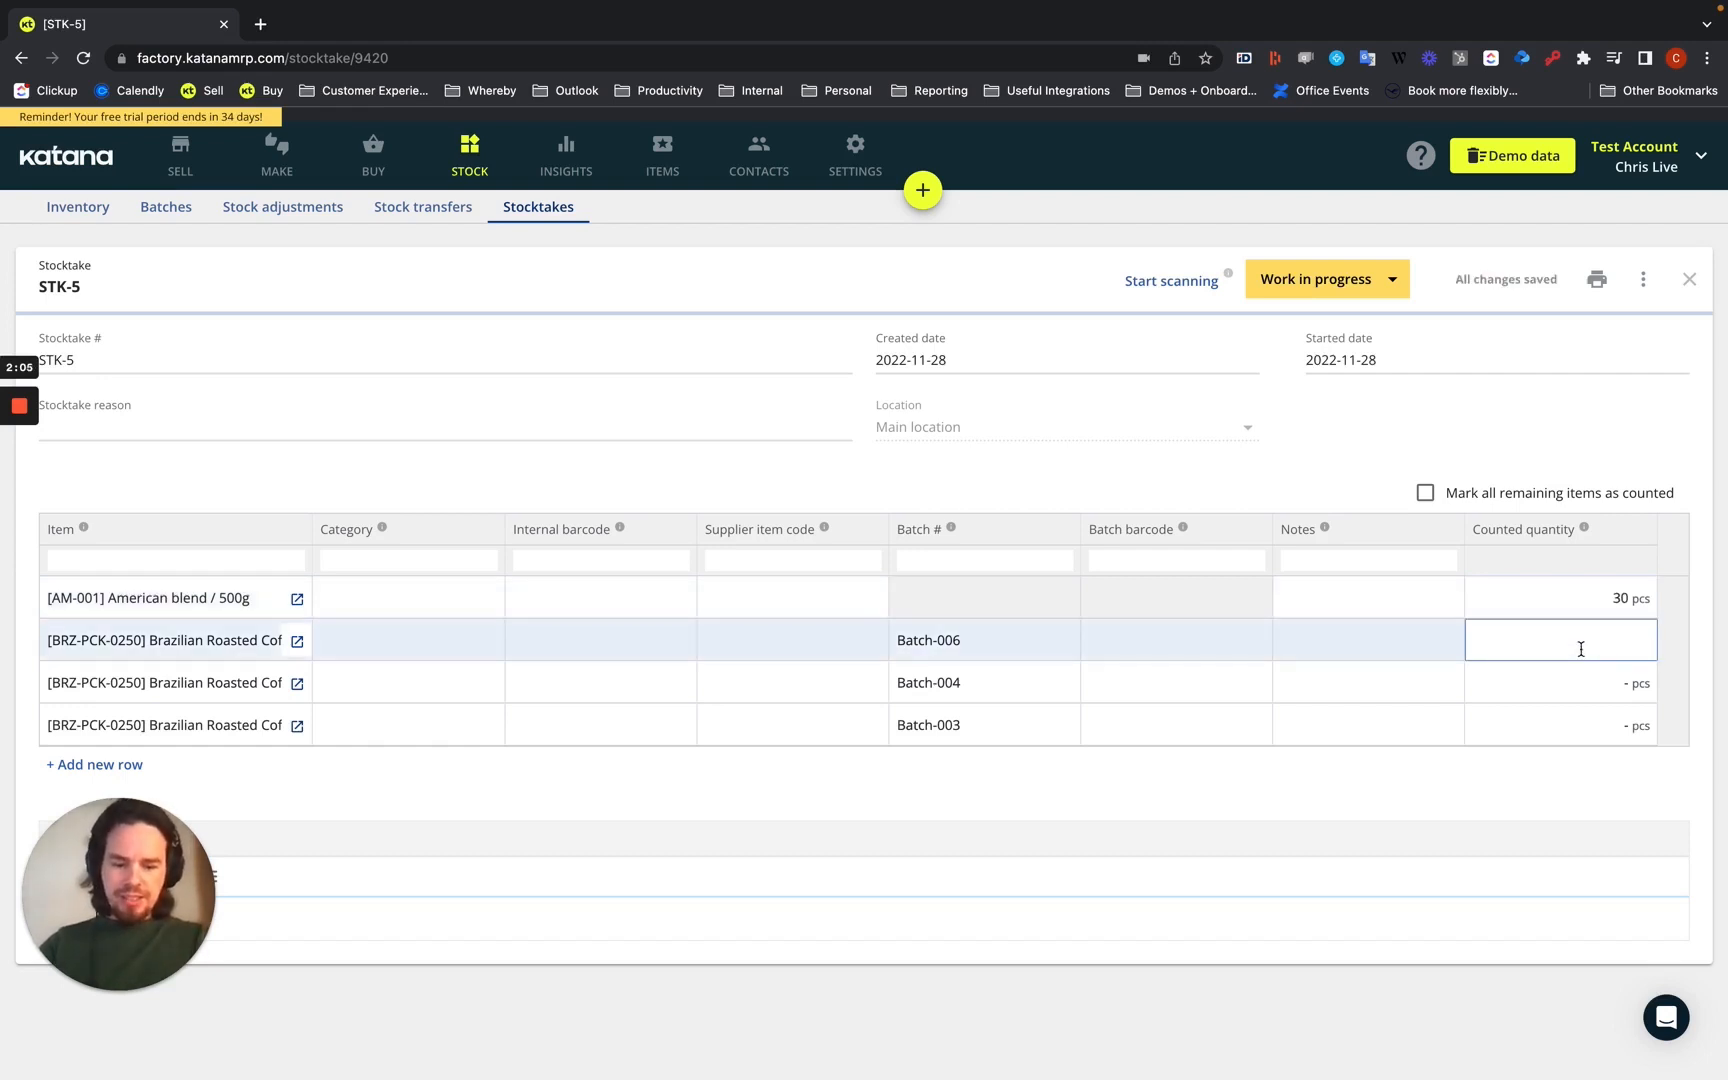
pyautogui.write('8')
pyautogui.click(1590, 680)
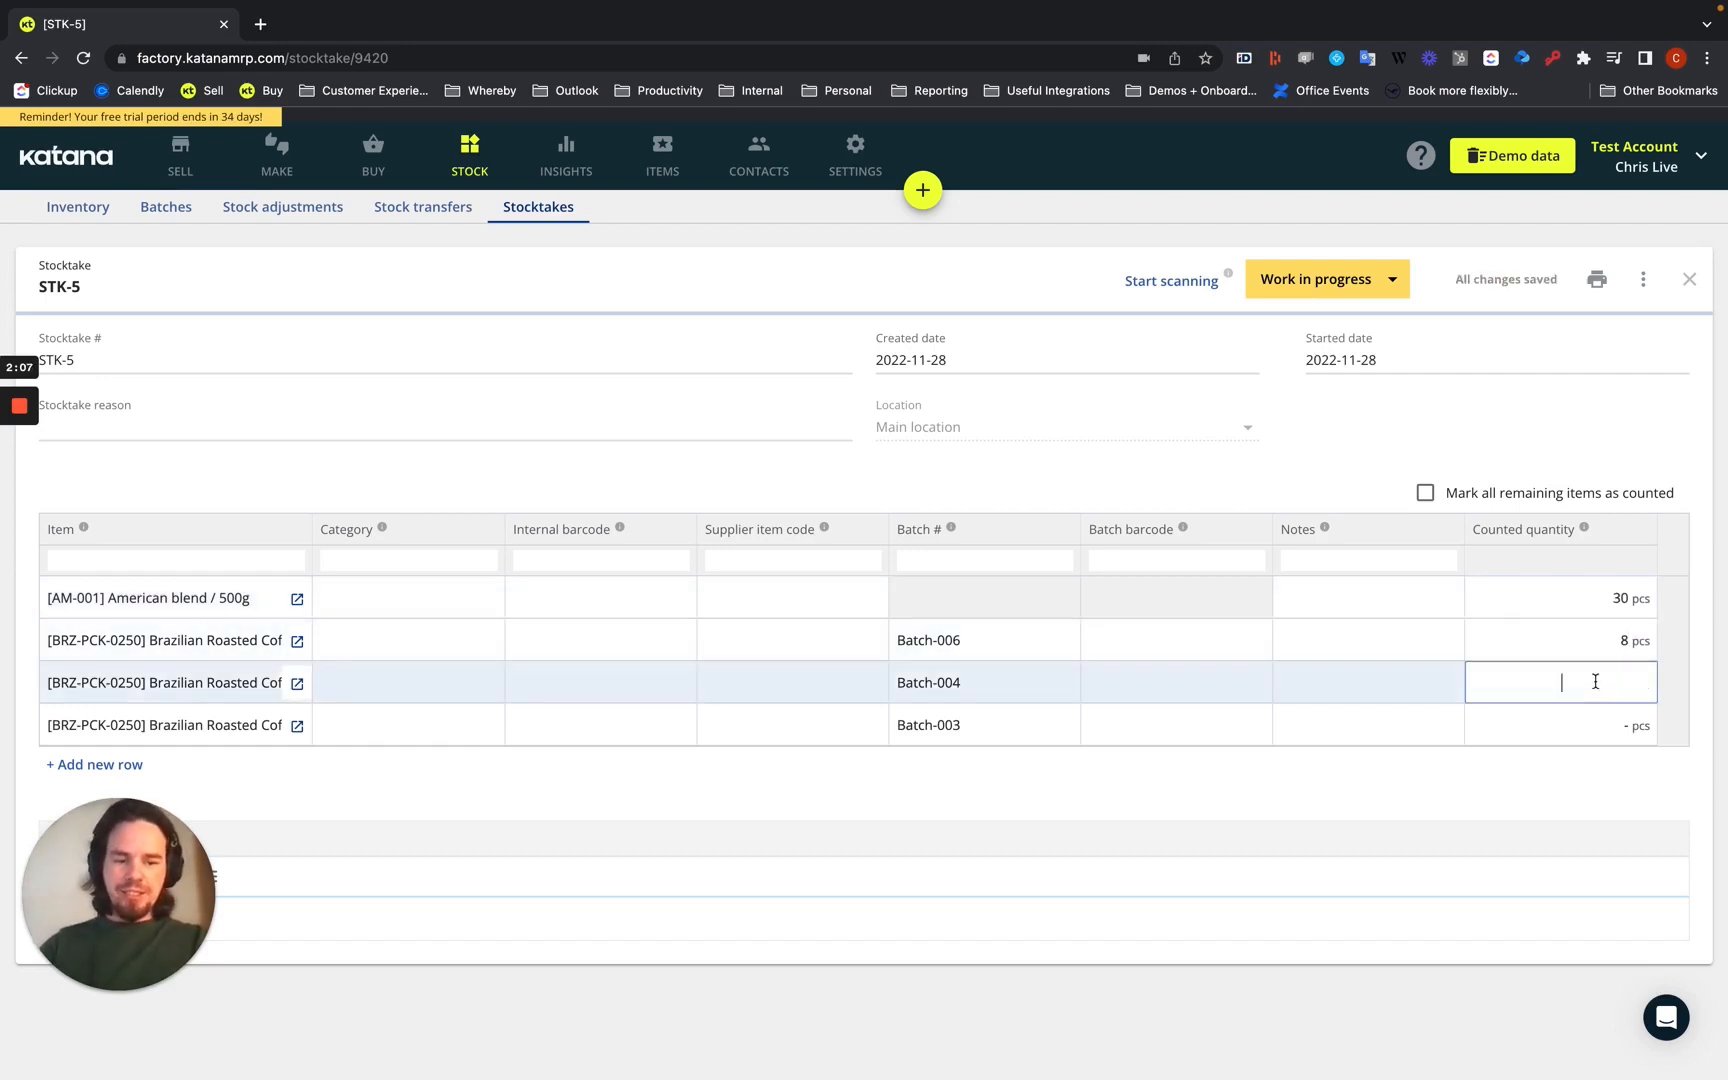
pyautogui.write('200')
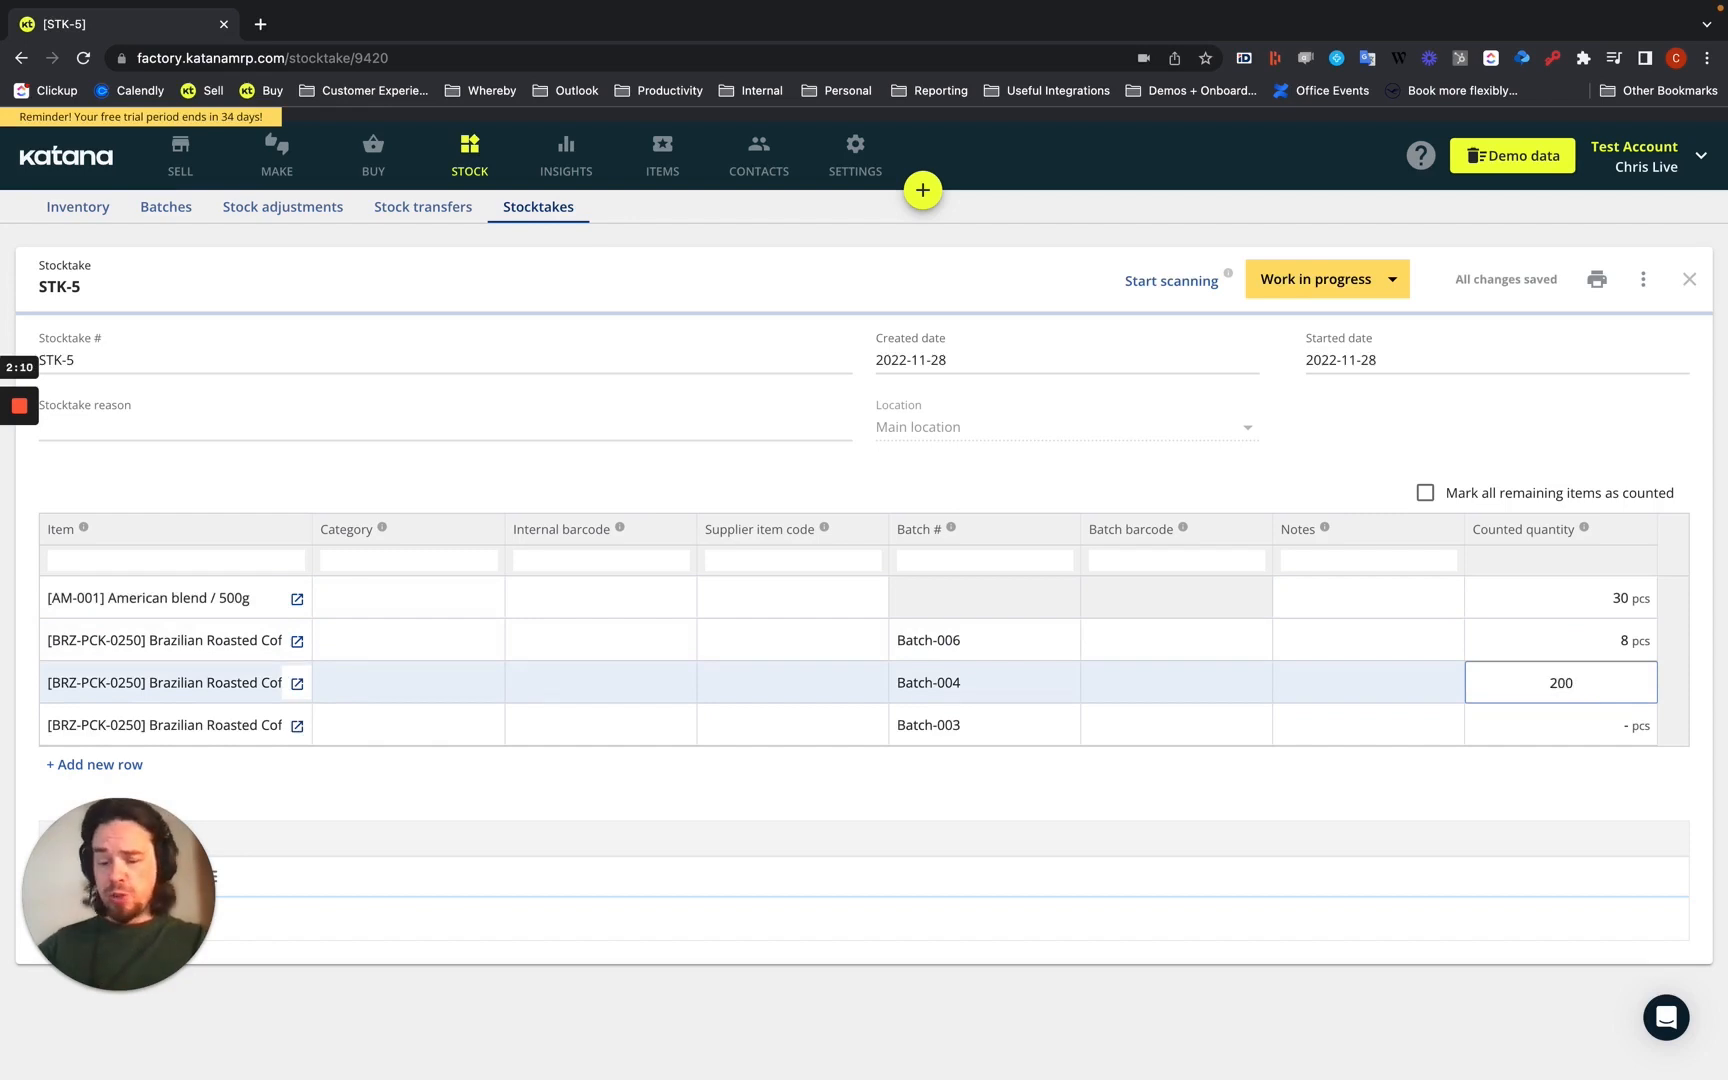
pyautogui.click(1610, 714)
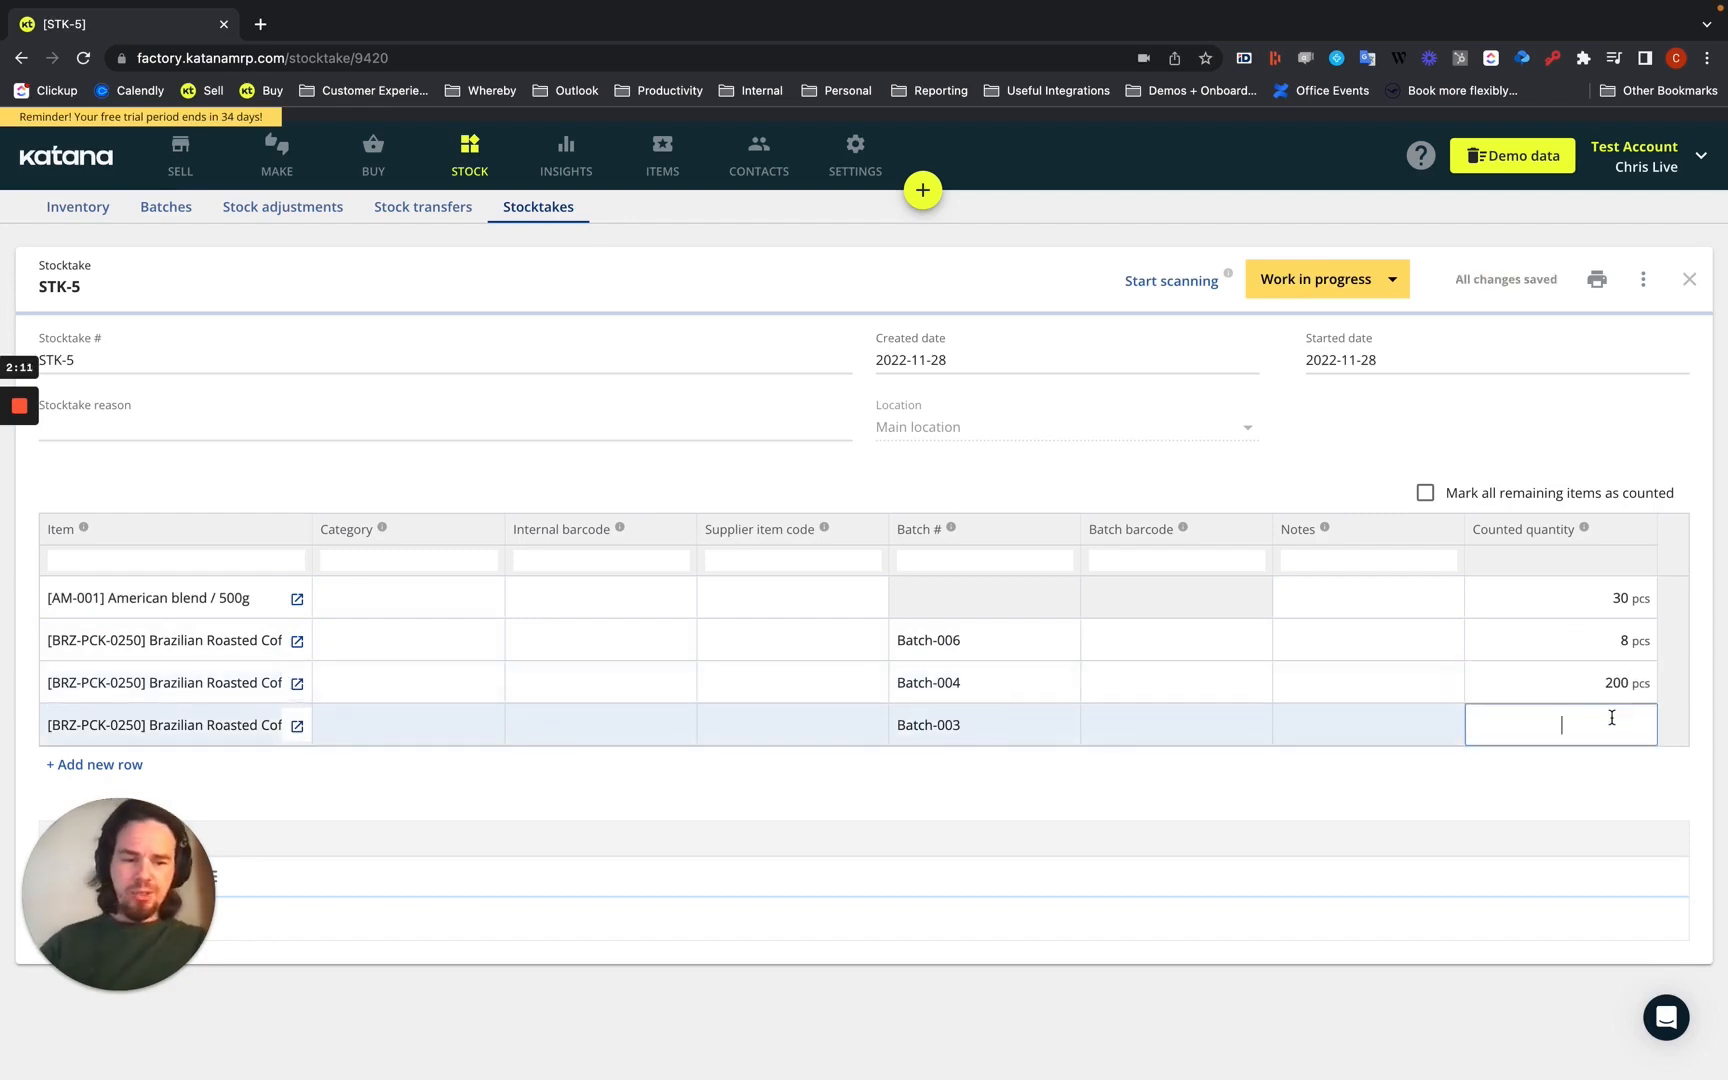
pyautogui.write('8')
pyautogui.click(1615, 793)
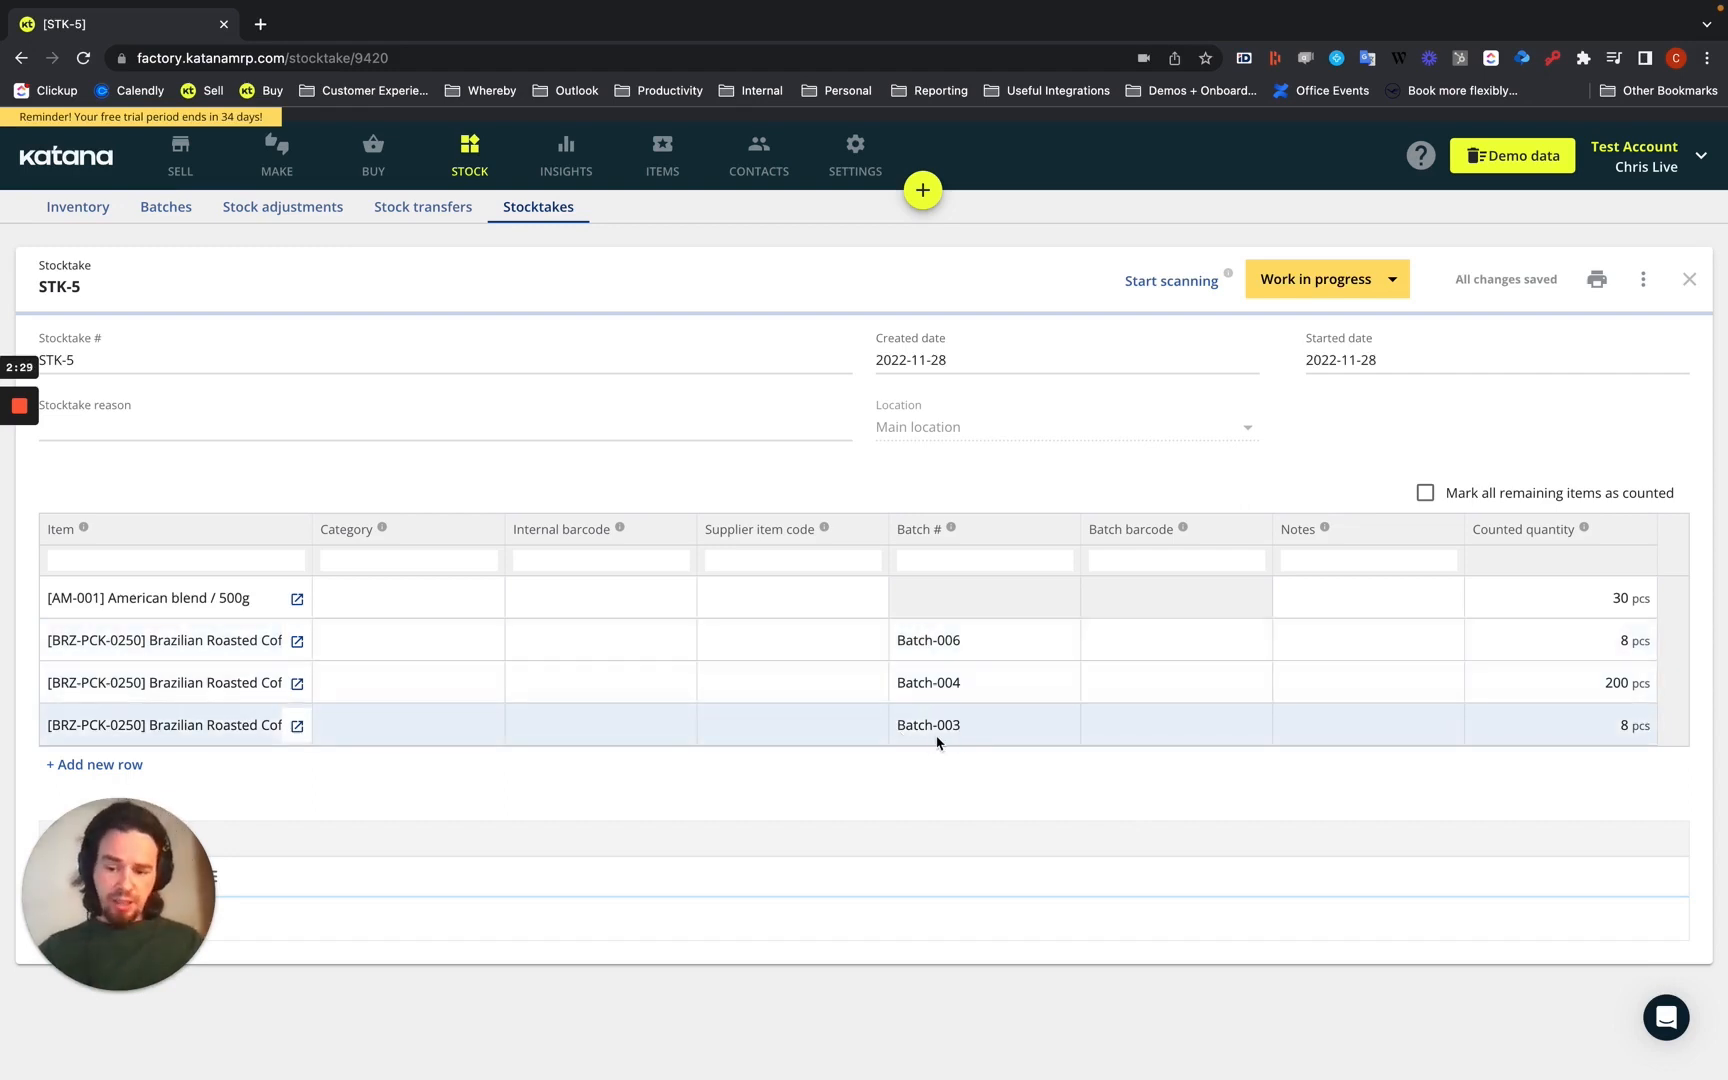
# Mark the stocktake as Completed and open its linked stock adjustment to review the adjusted items
pyautogui.click(1312, 283)
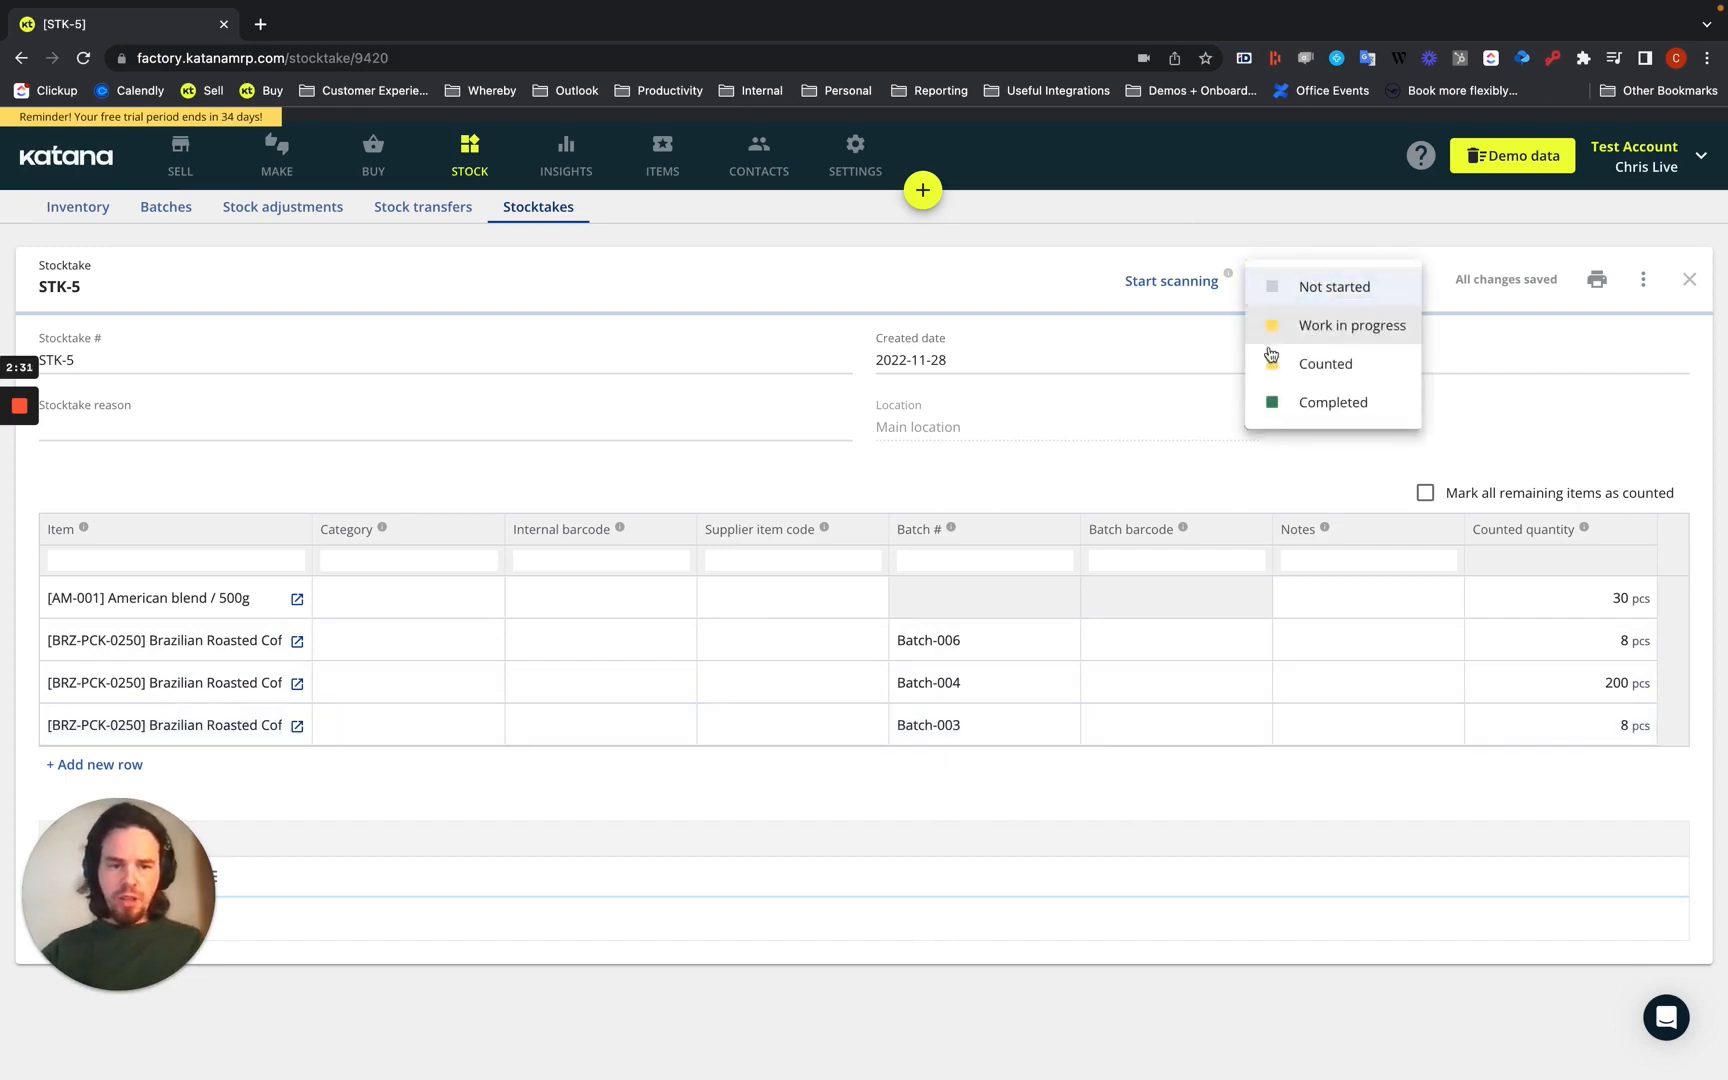
pyautogui.click(1312, 399)
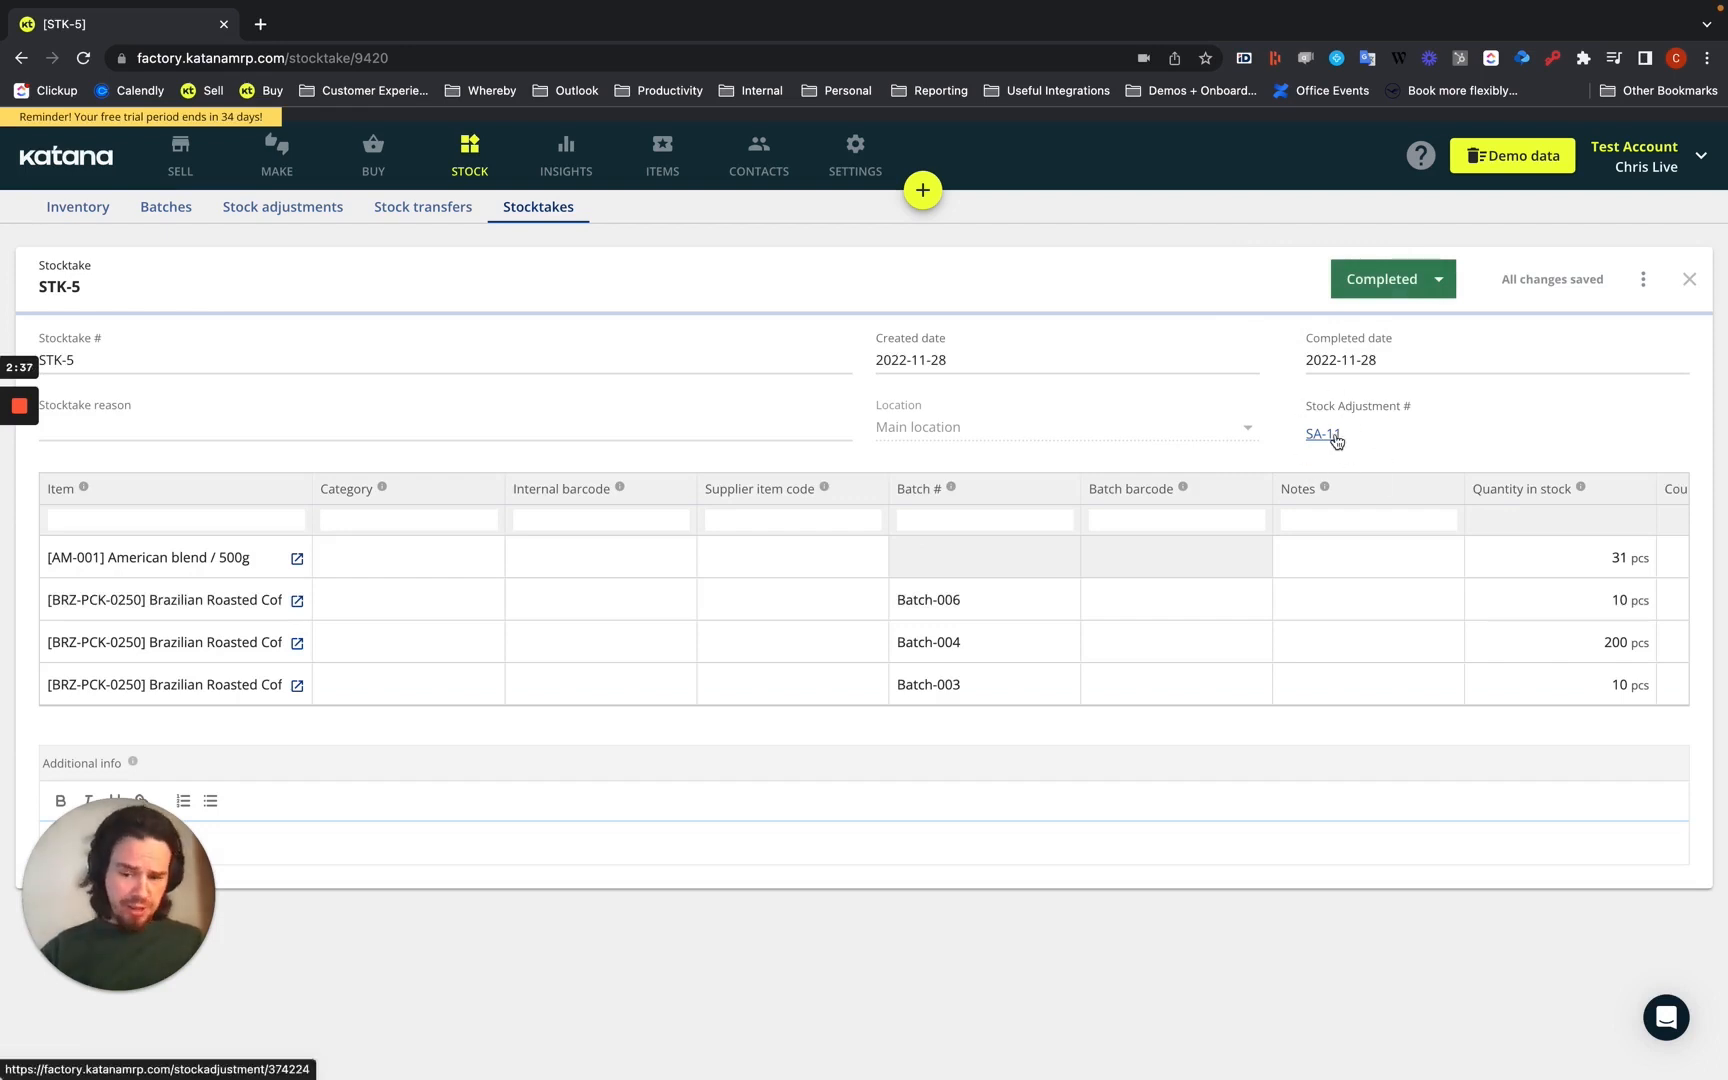
pyautogui.click(1333, 436)
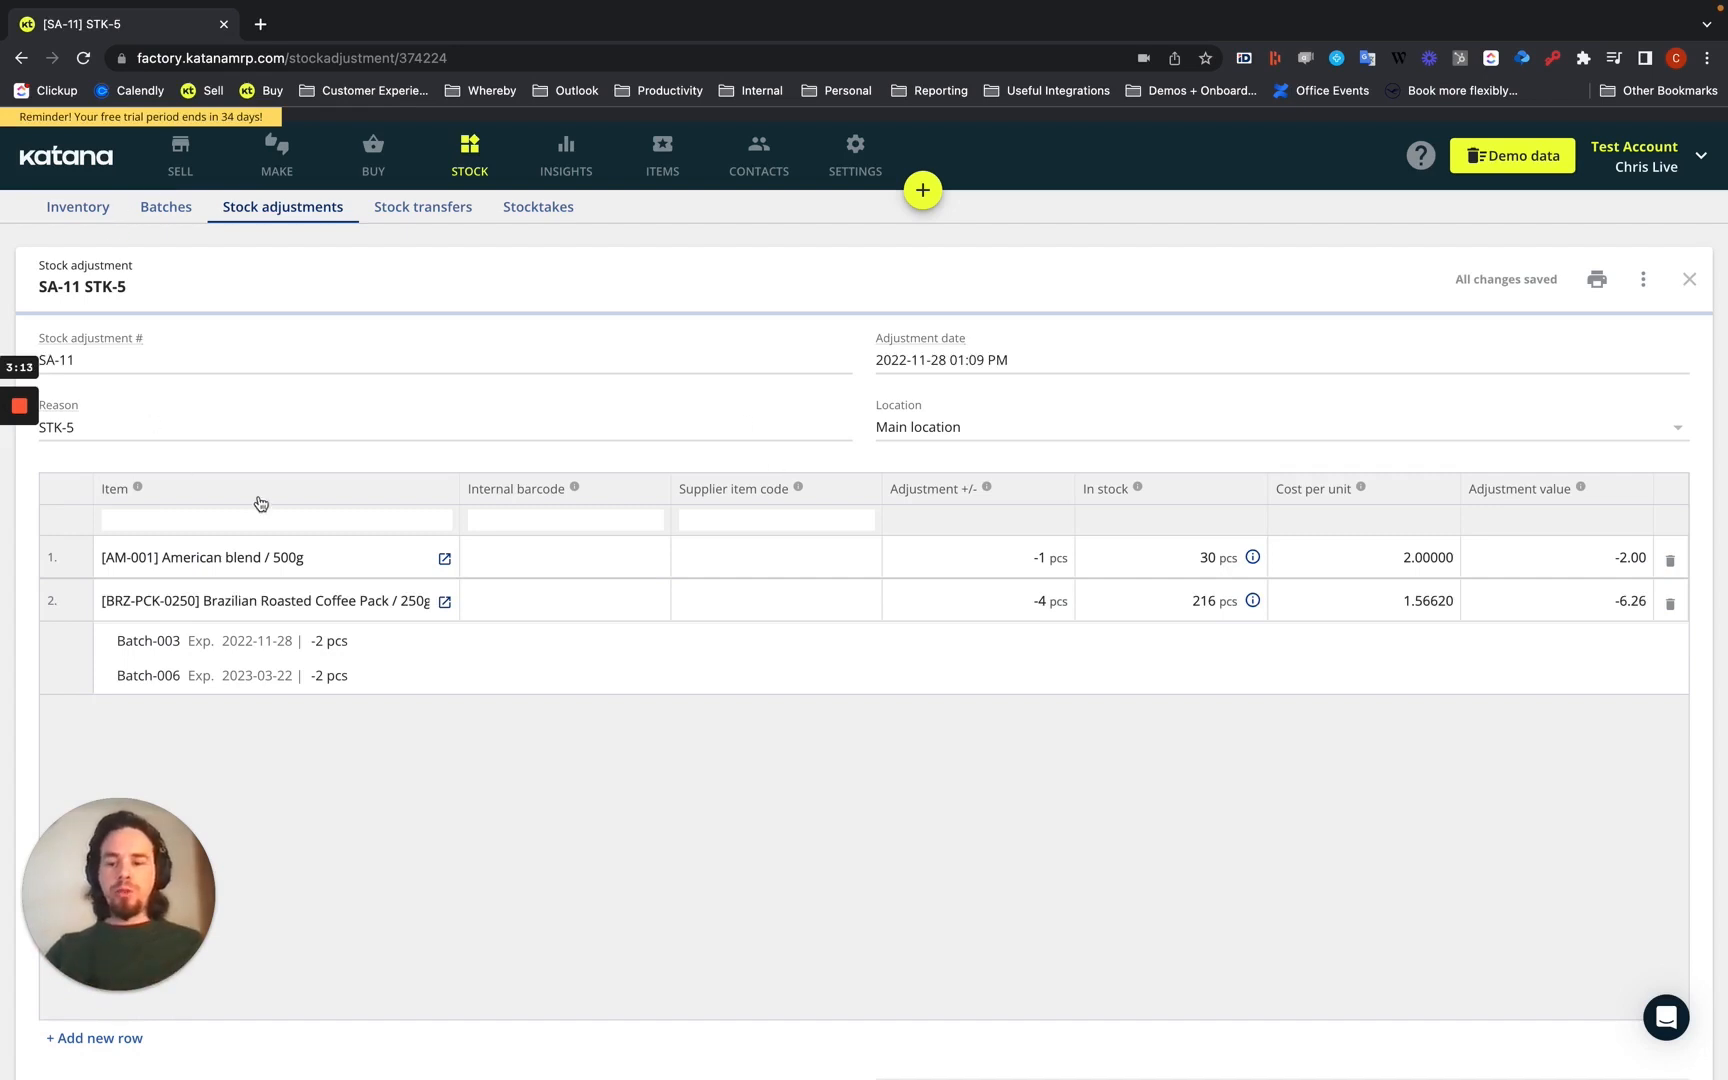
pyautogui.click(147, 557)
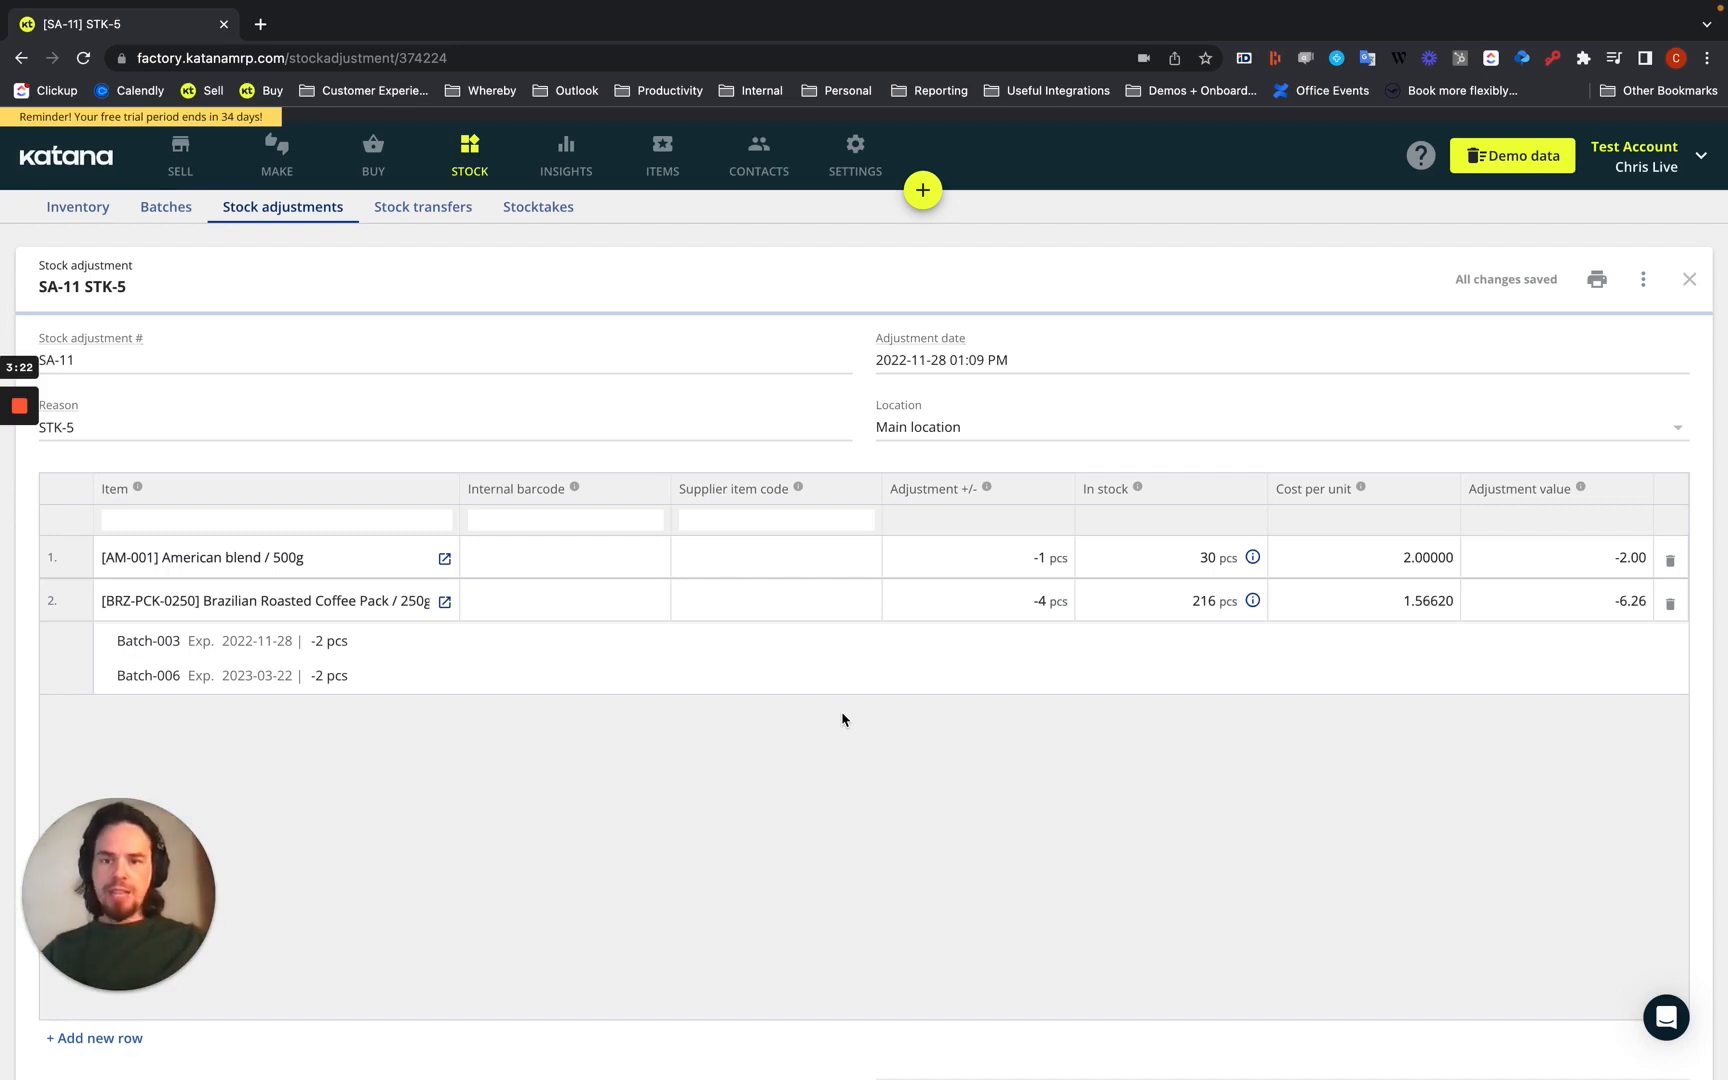
# Create a stock transfer with Main location as origin and Furniture Crafting as destination
pyautogui.click(425, 208)
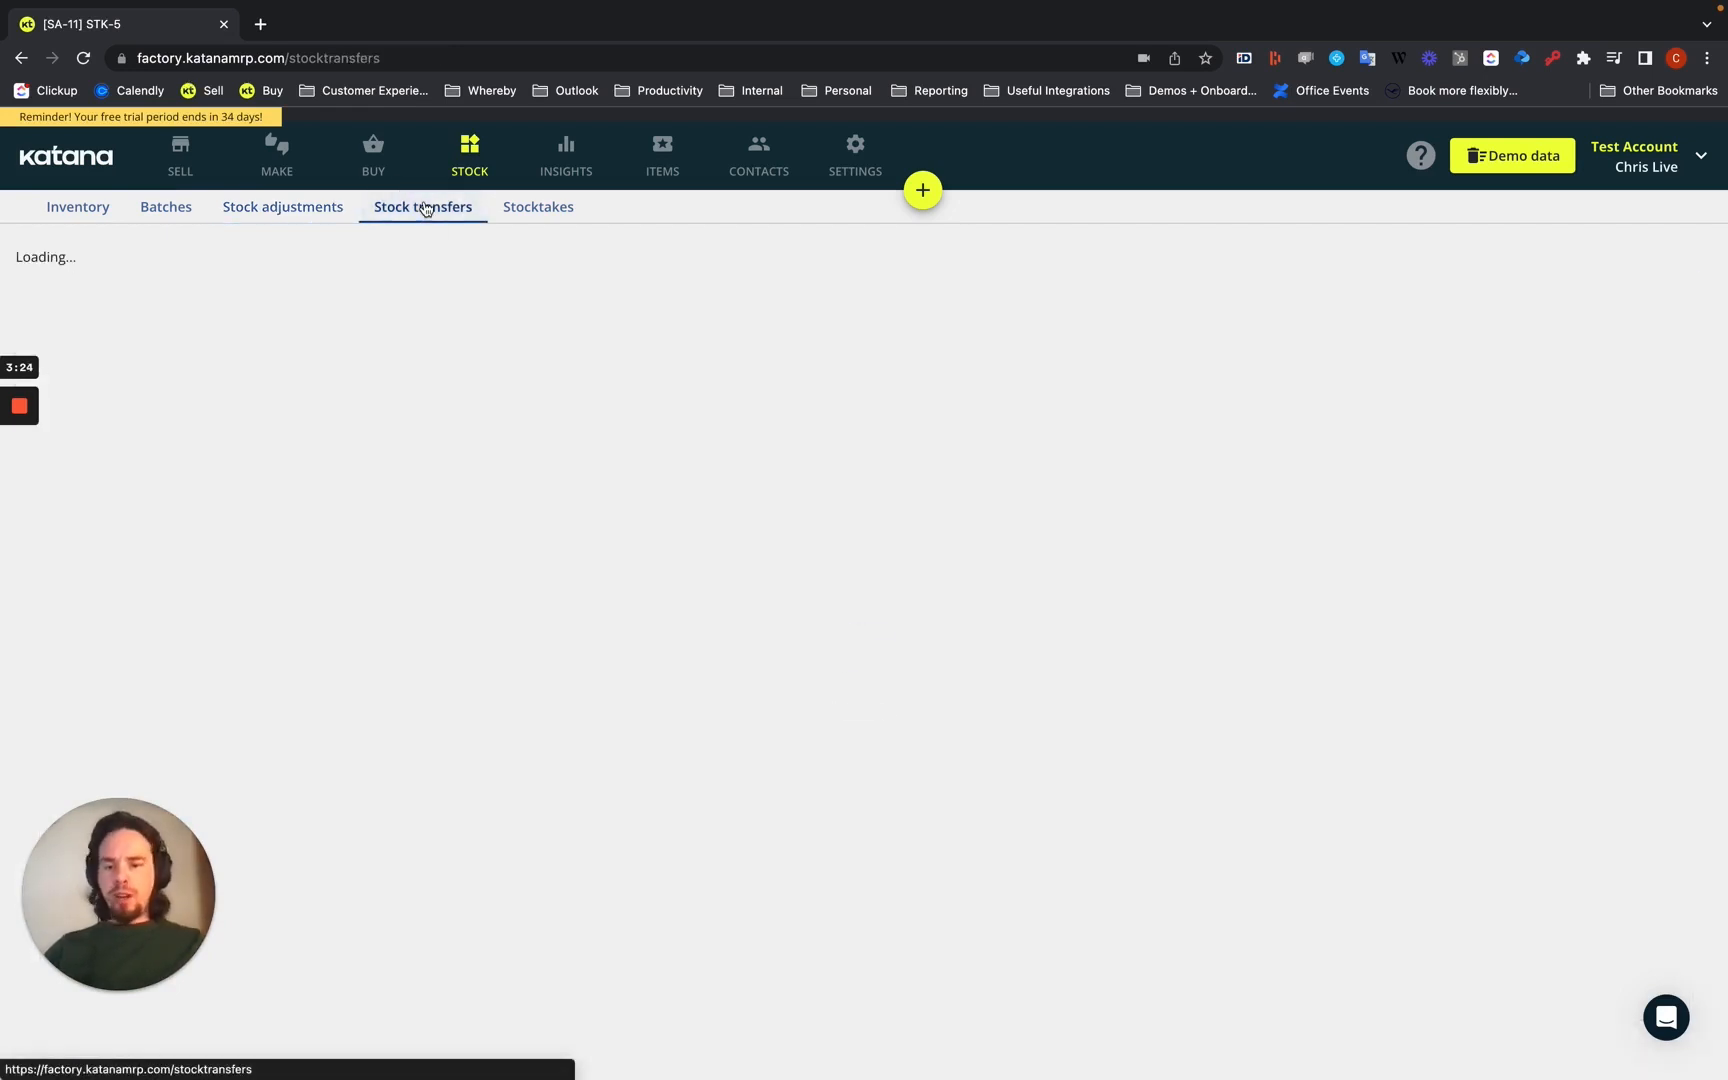
pyautogui.moveTo(931, 197)
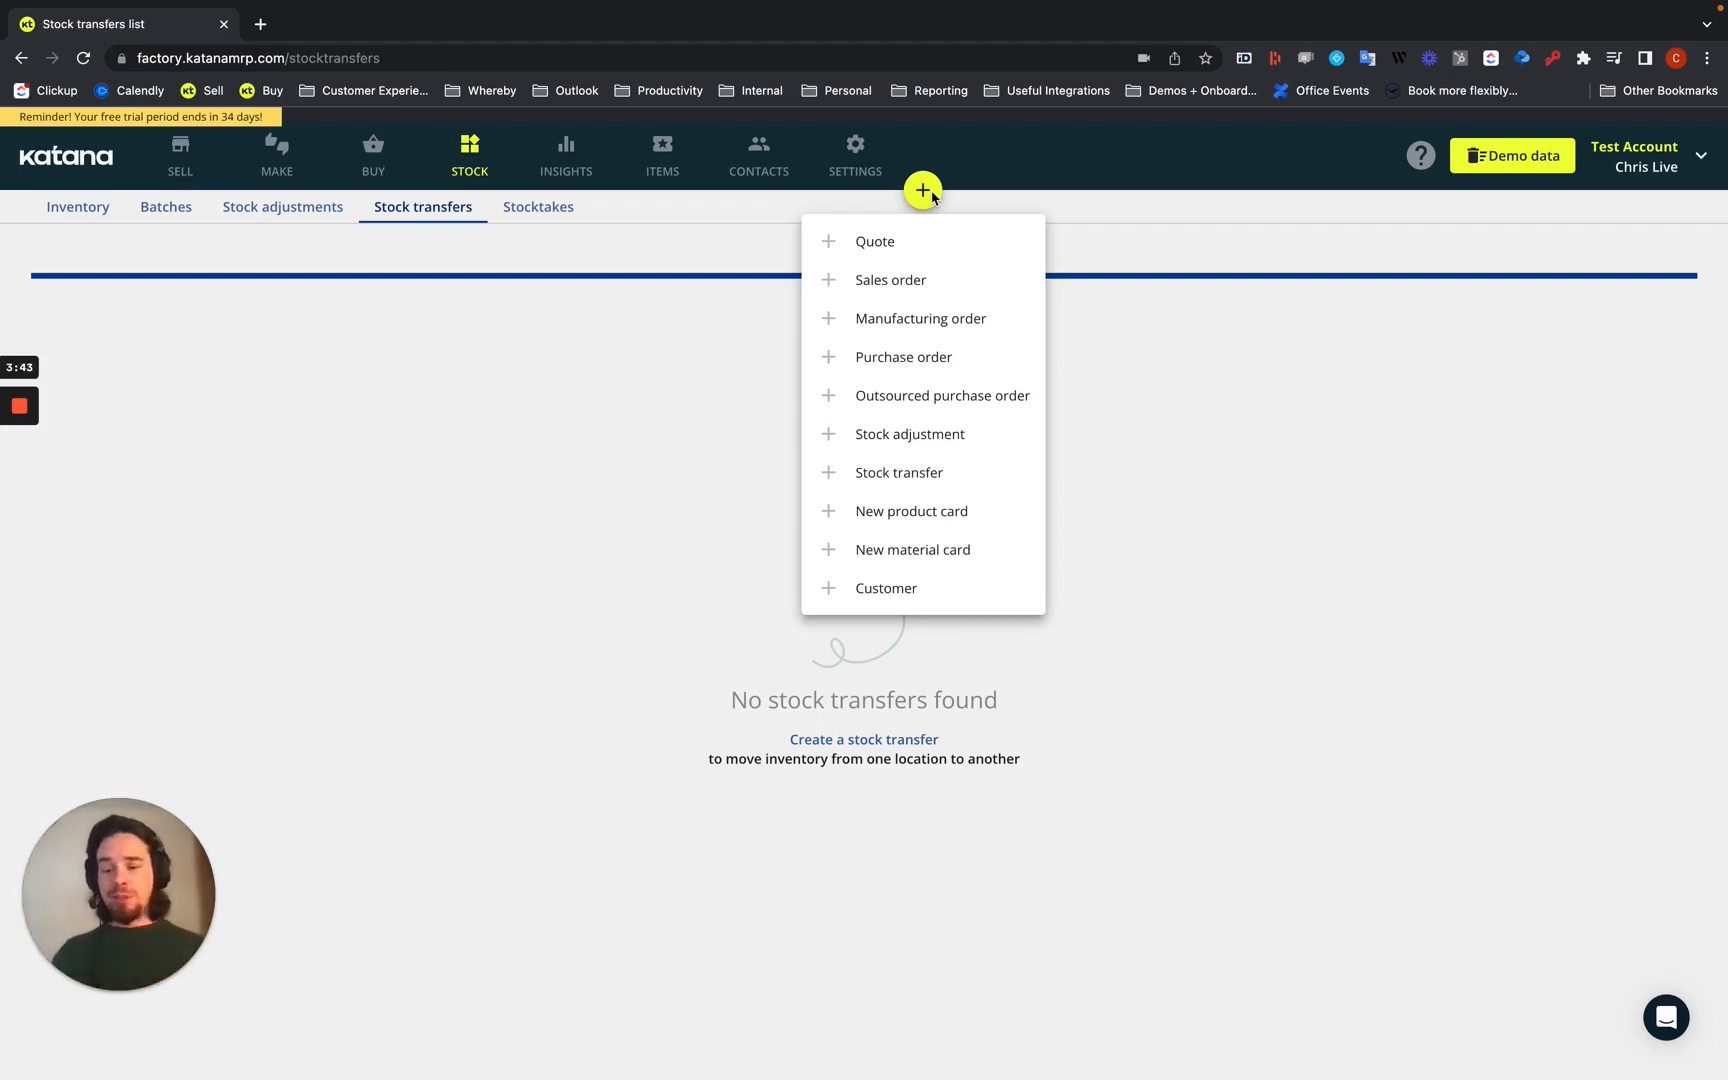
pyautogui.click(903, 472)
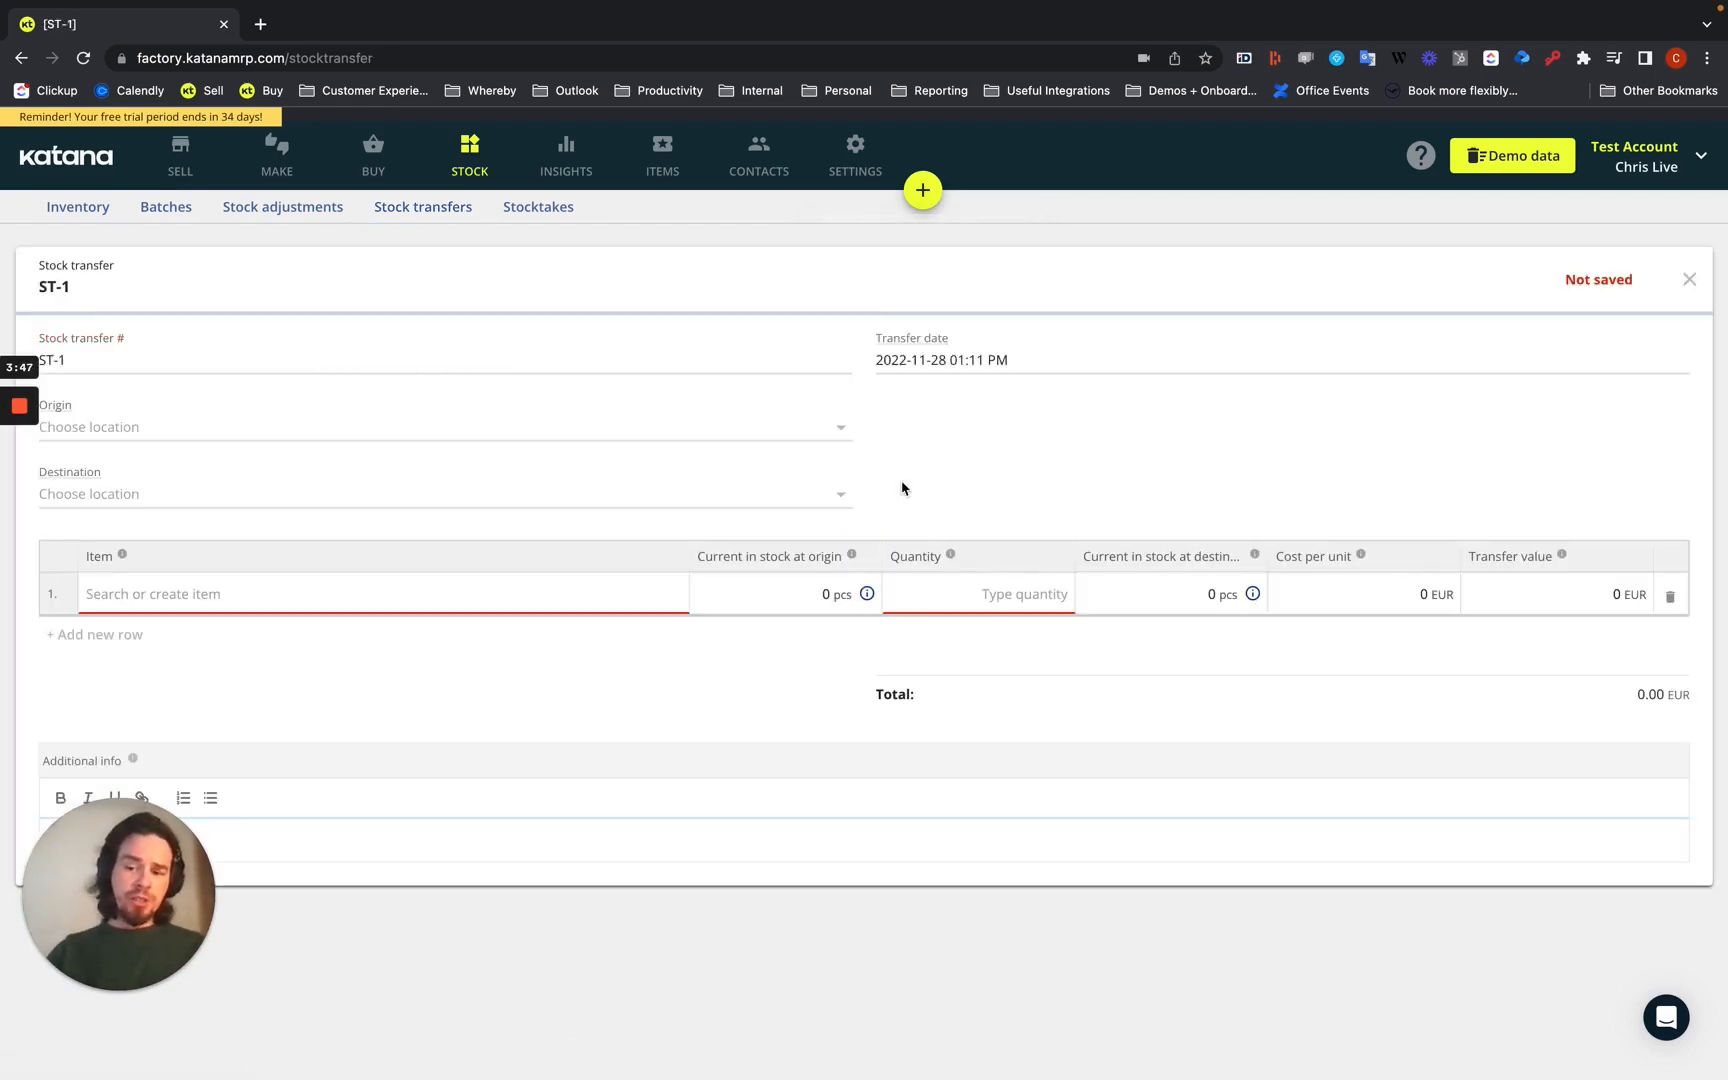
pyautogui.click(119, 437)
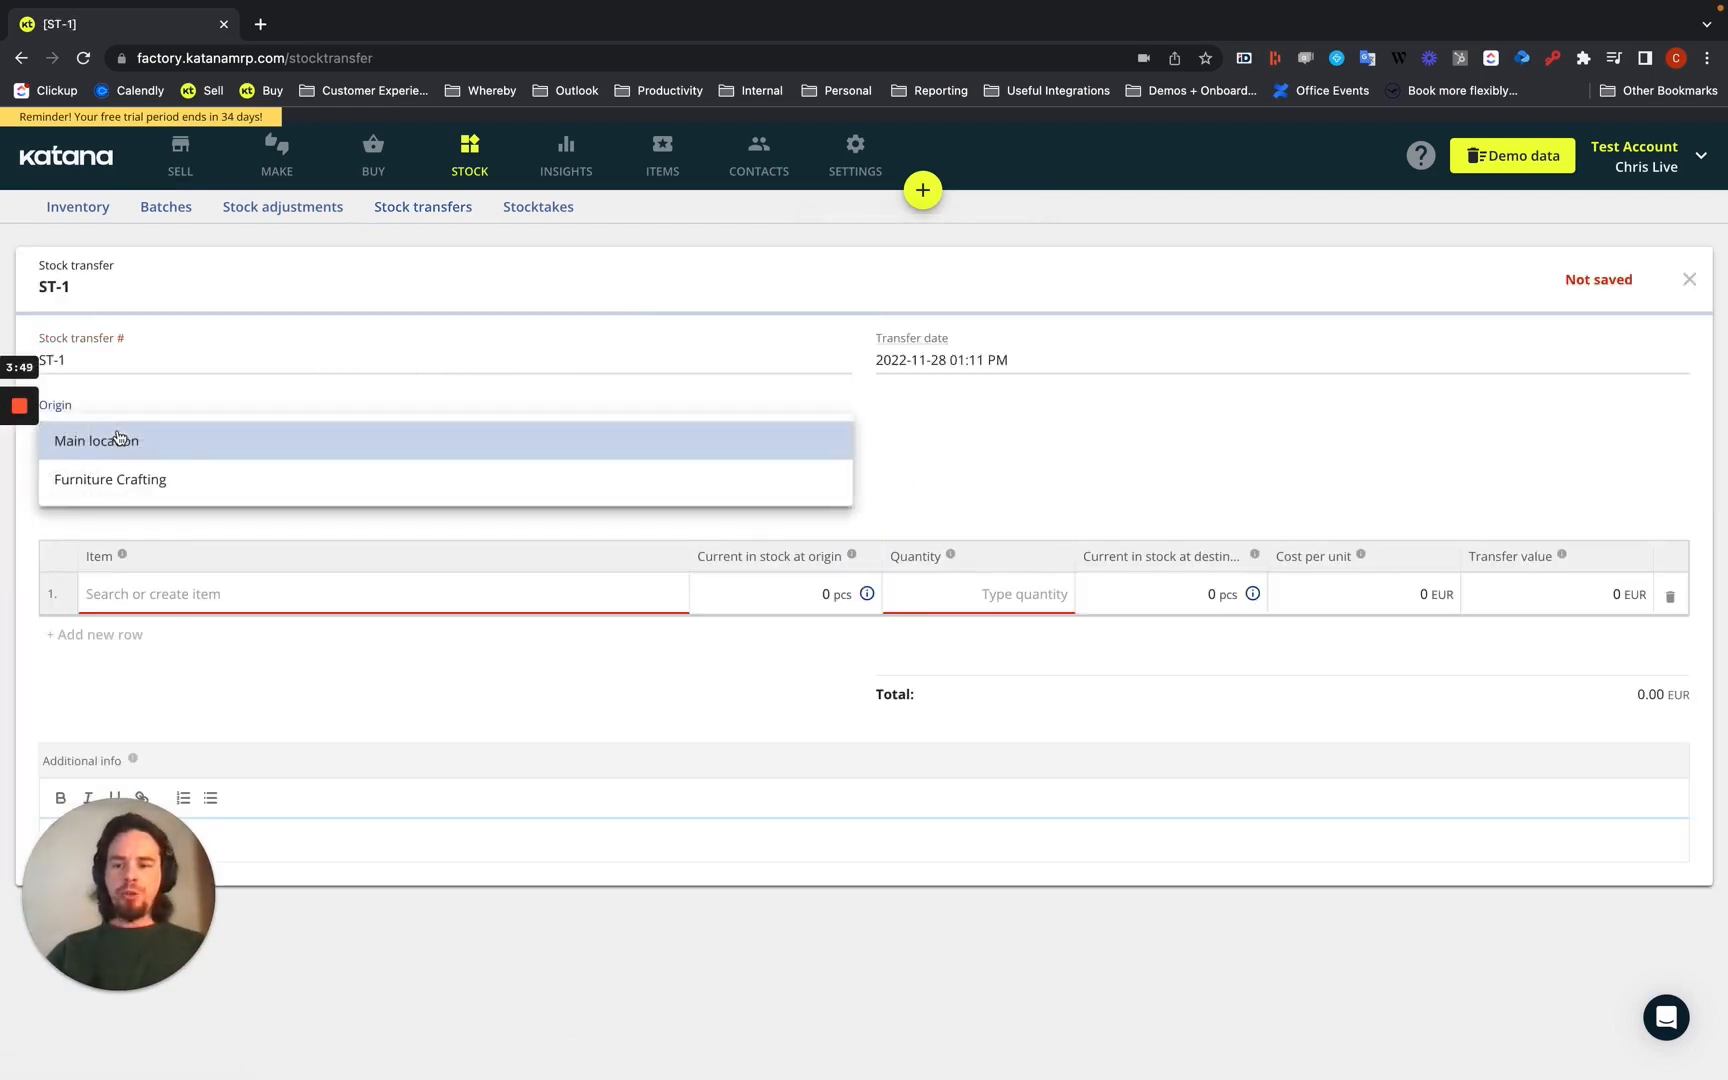
pyautogui.click(117, 440)
pyautogui.click(118, 496)
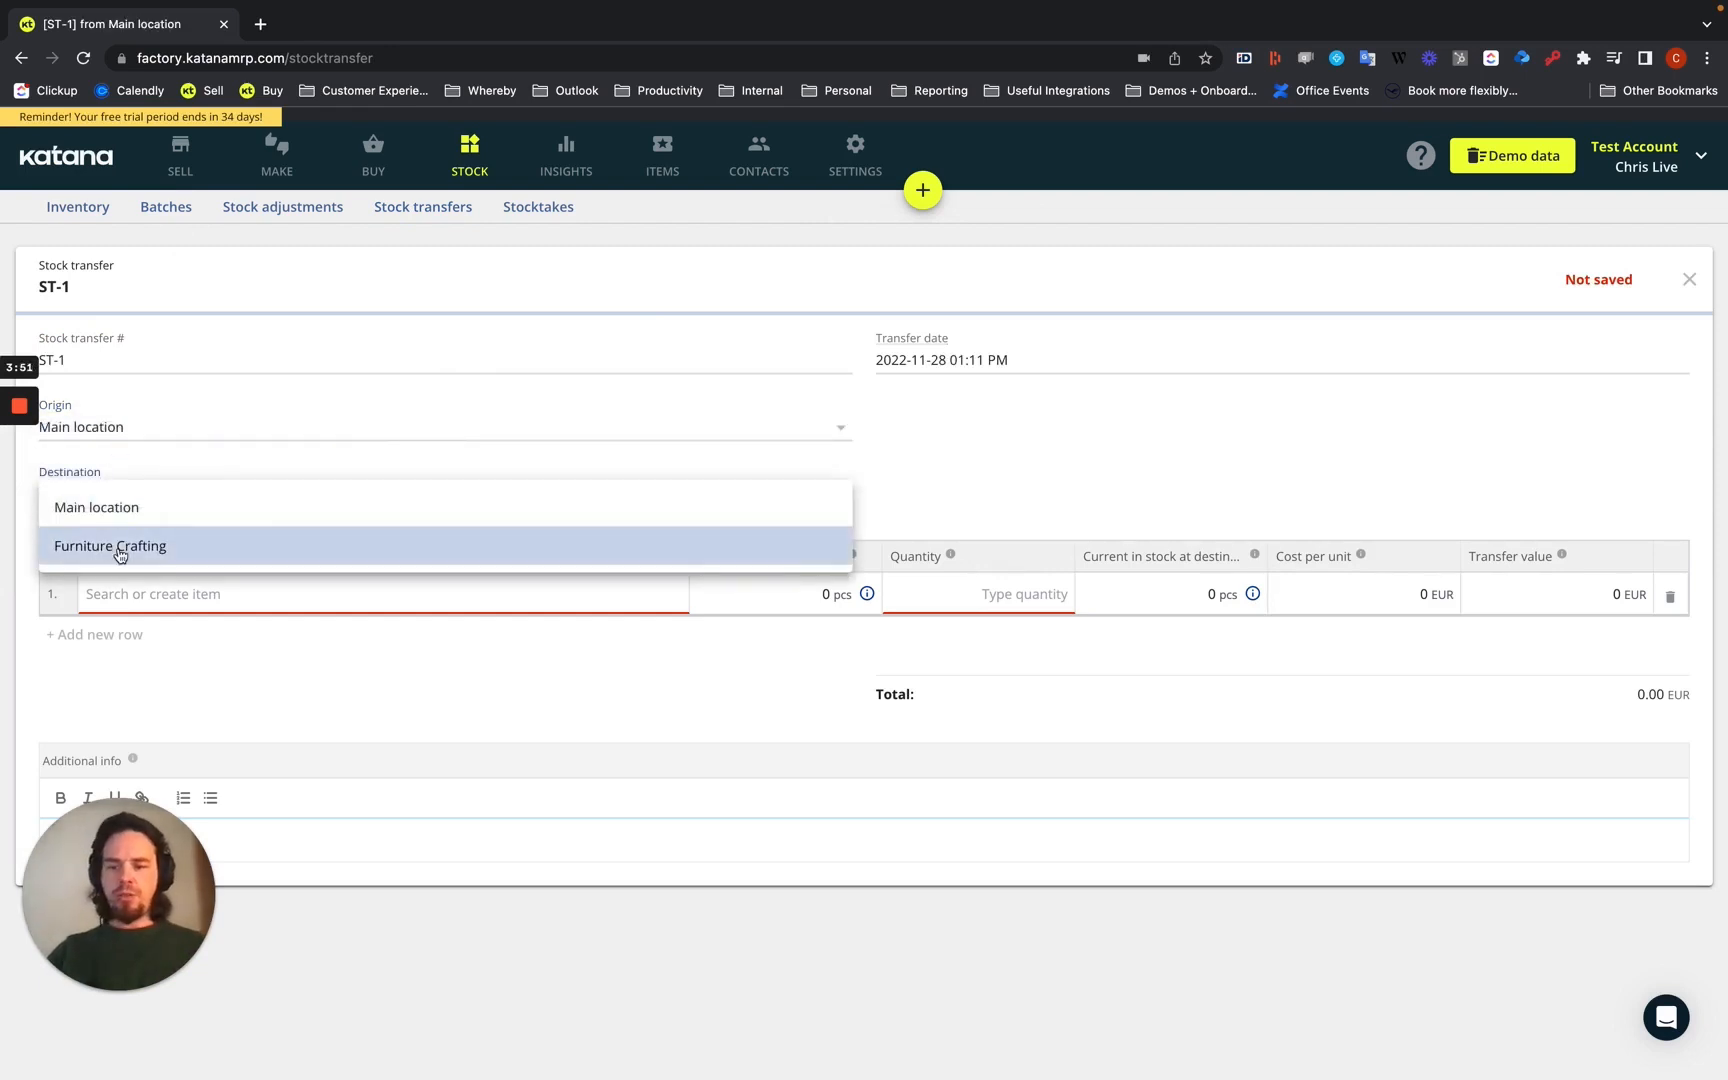
pyautogui.click(119, 546)
# Add [BRZ-PCK-0250] Brazilian Roasted Coffee Pack / 250g to the transfer with a quantity of 1 from Batch-006
pyautogui.click(101, 598)
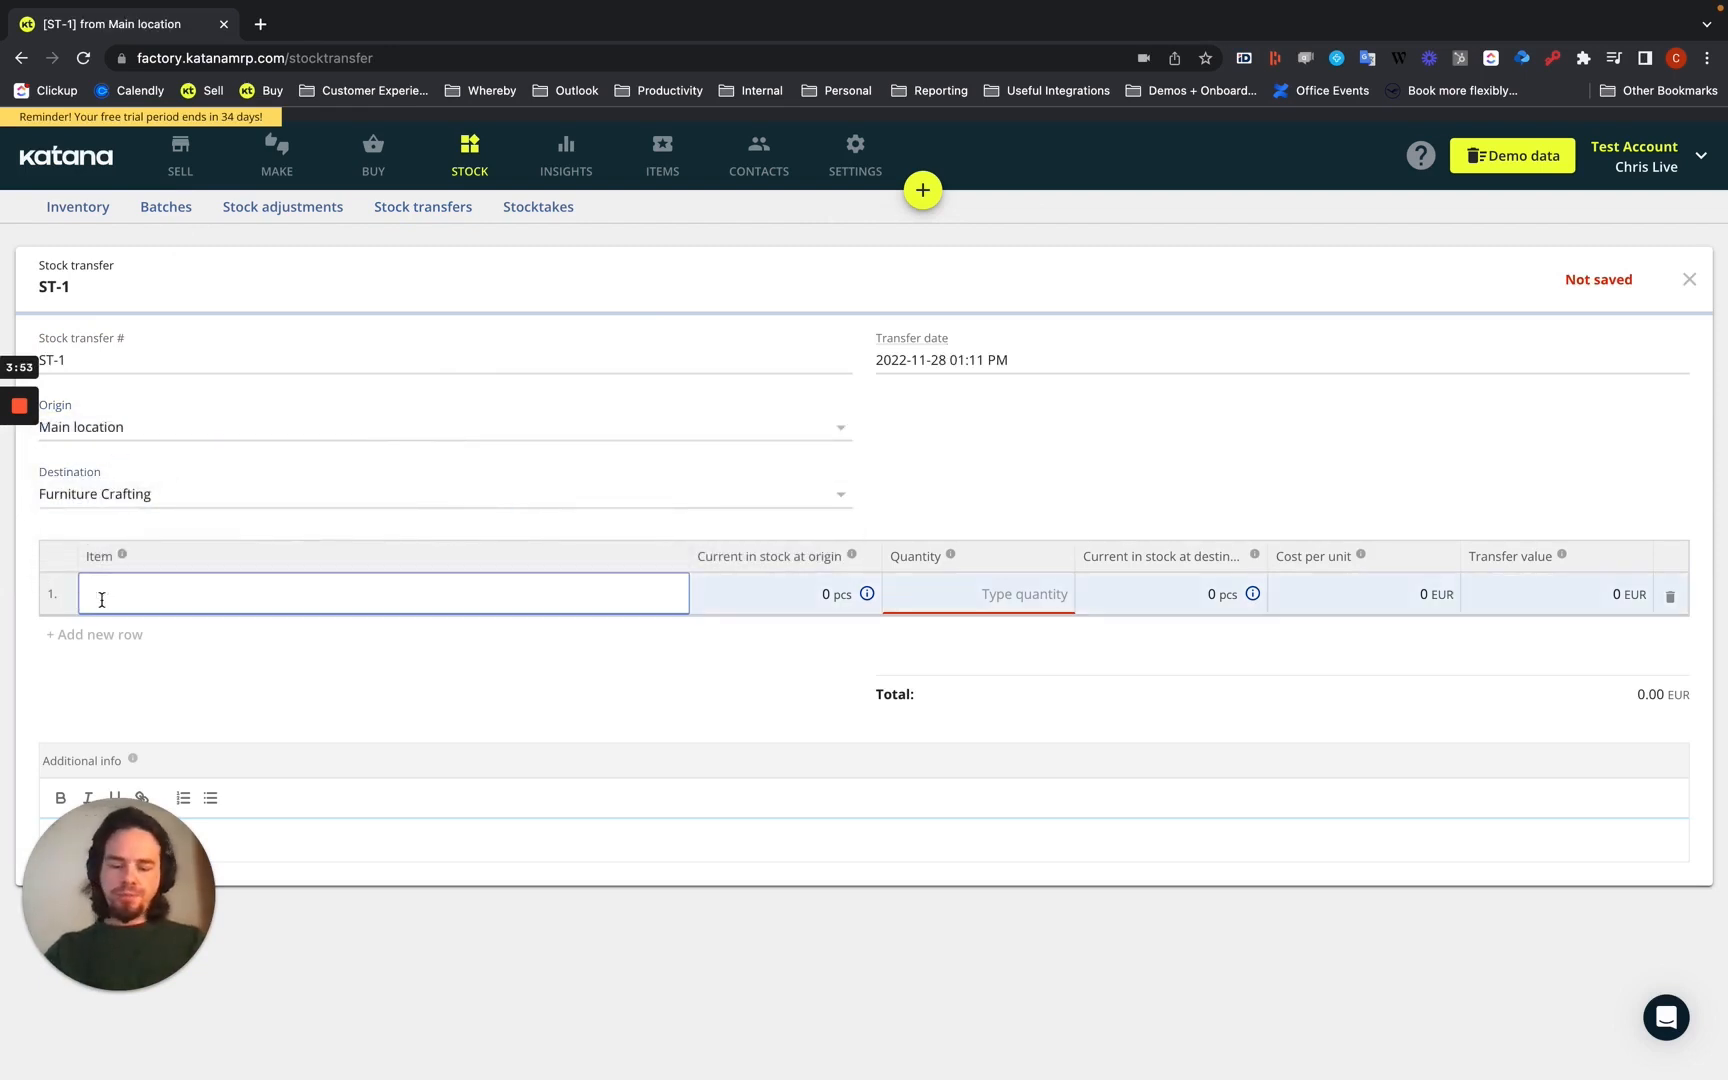
pyautogui.write('250')
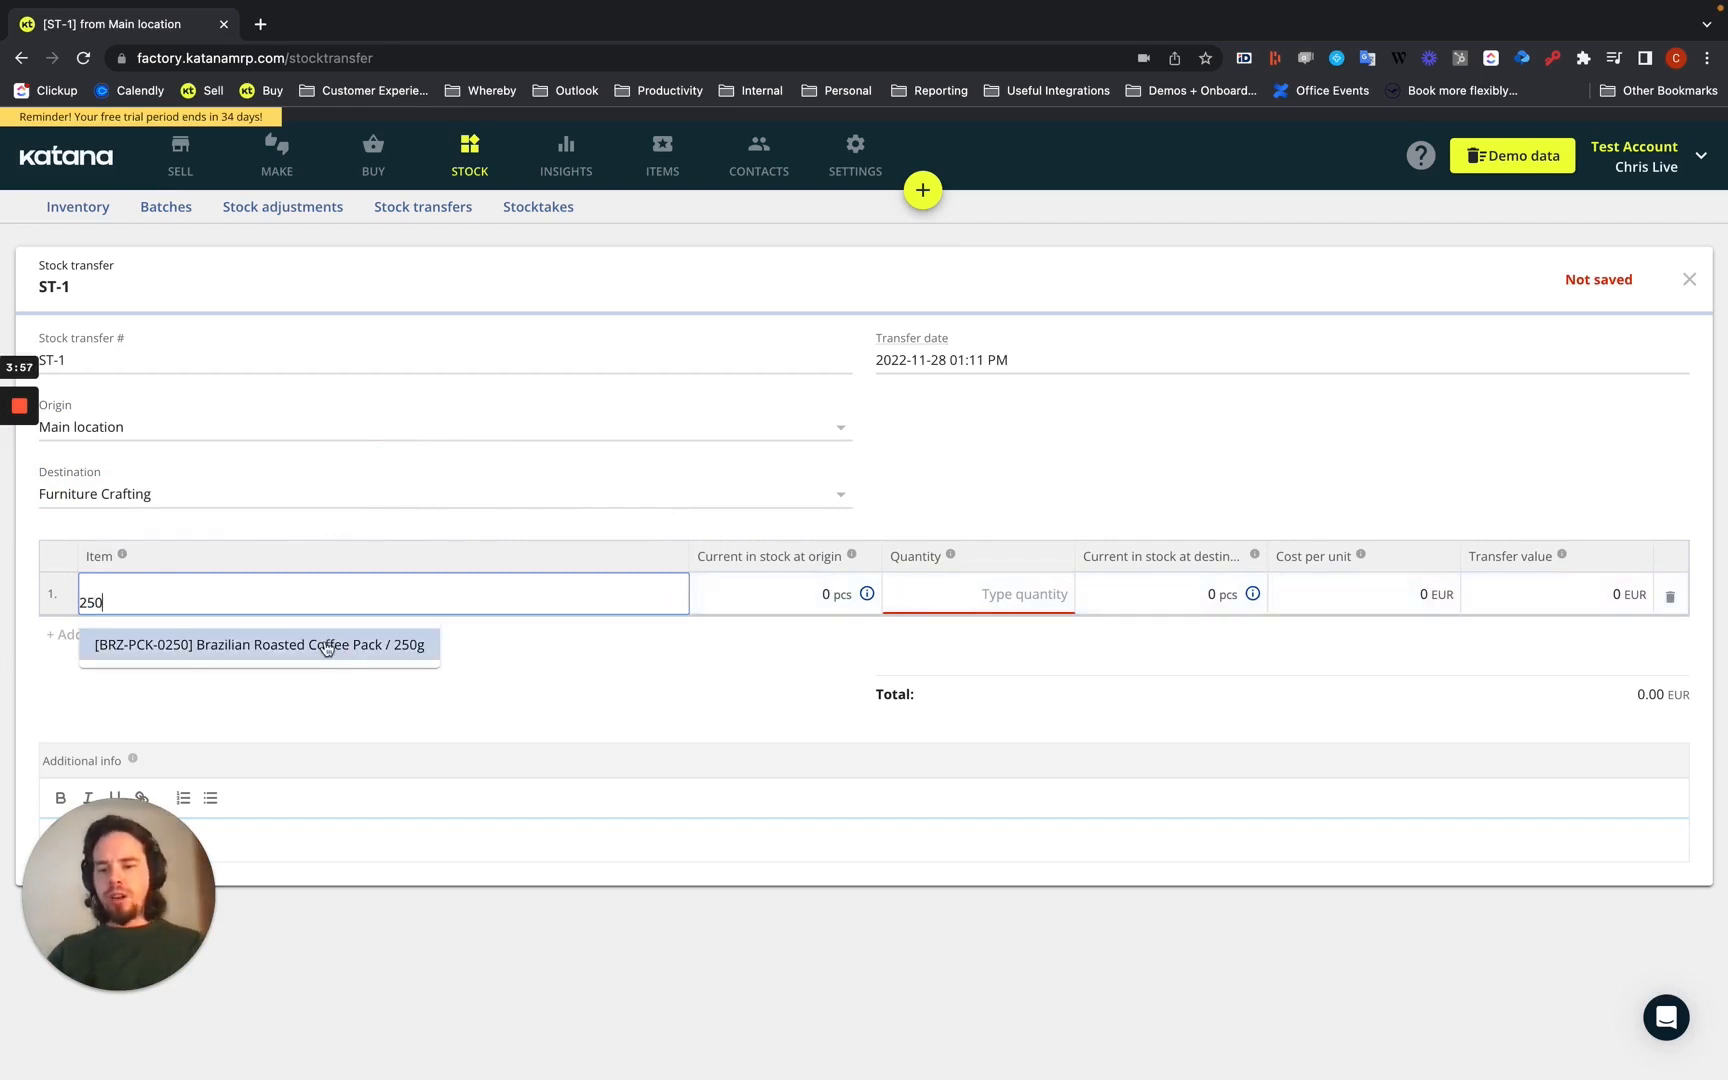
pyautogui.click(325, 645)
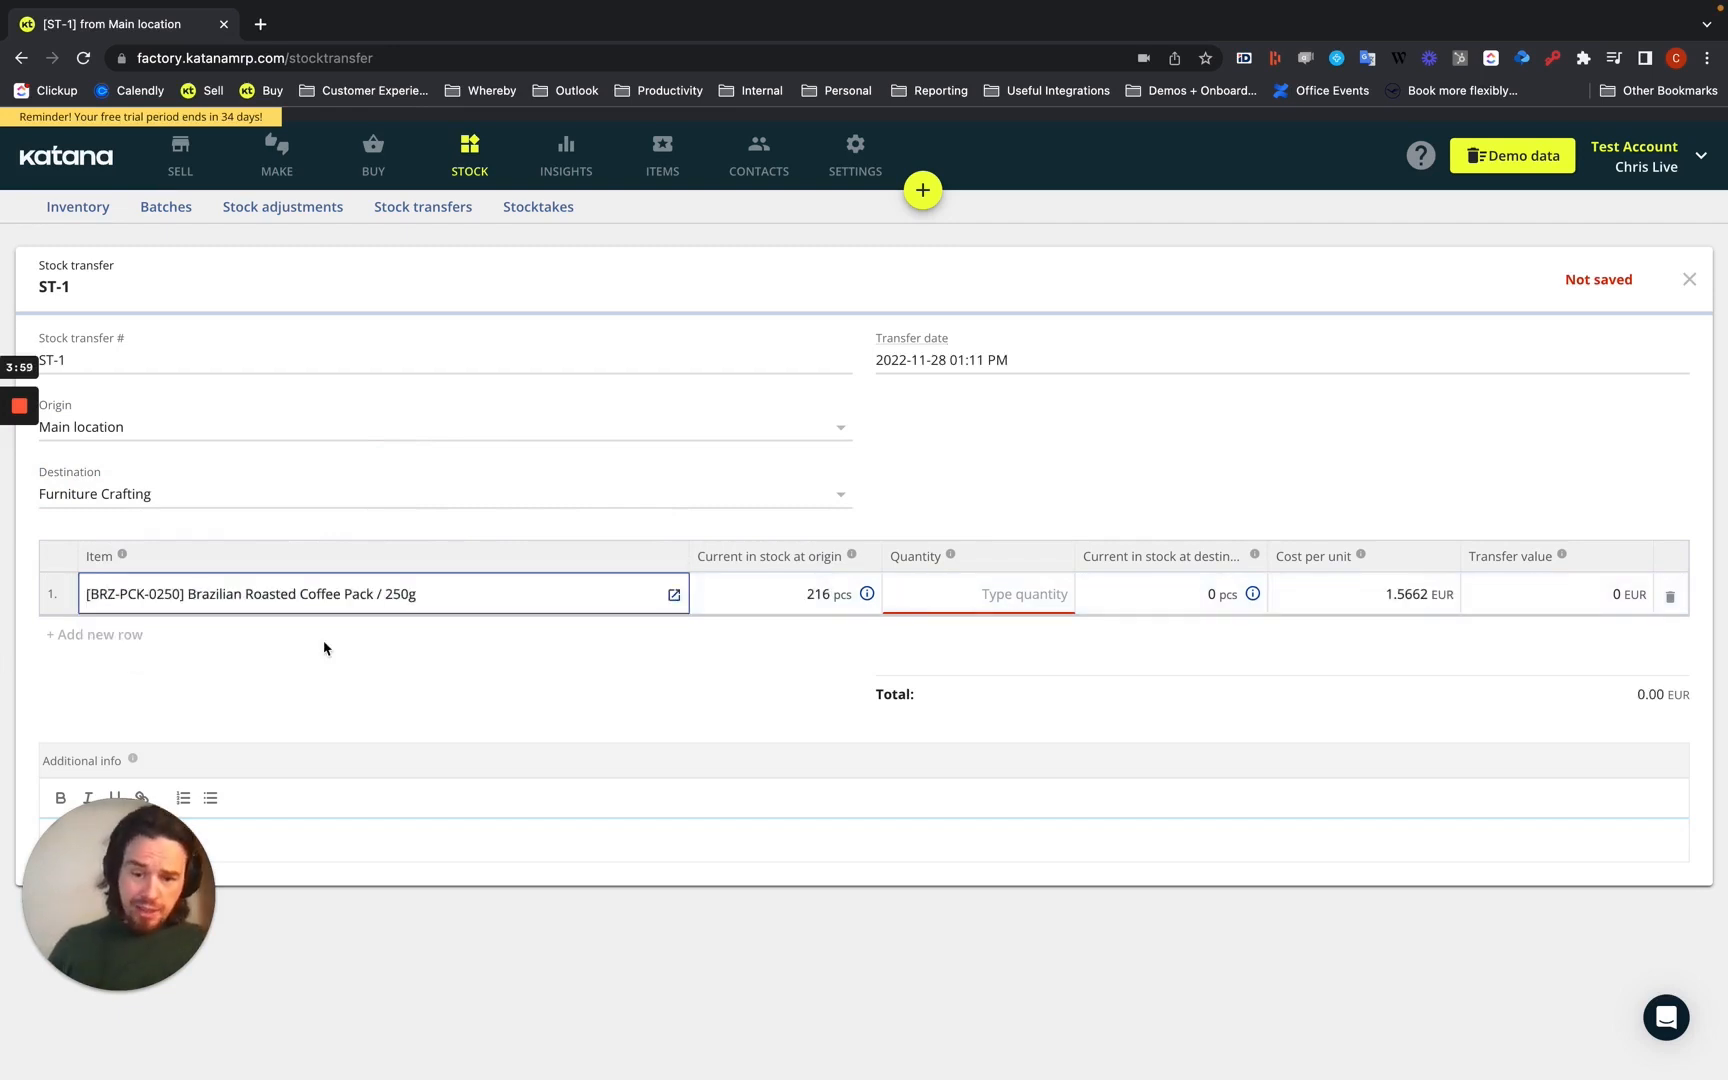
pyautogui.click(990, 597)
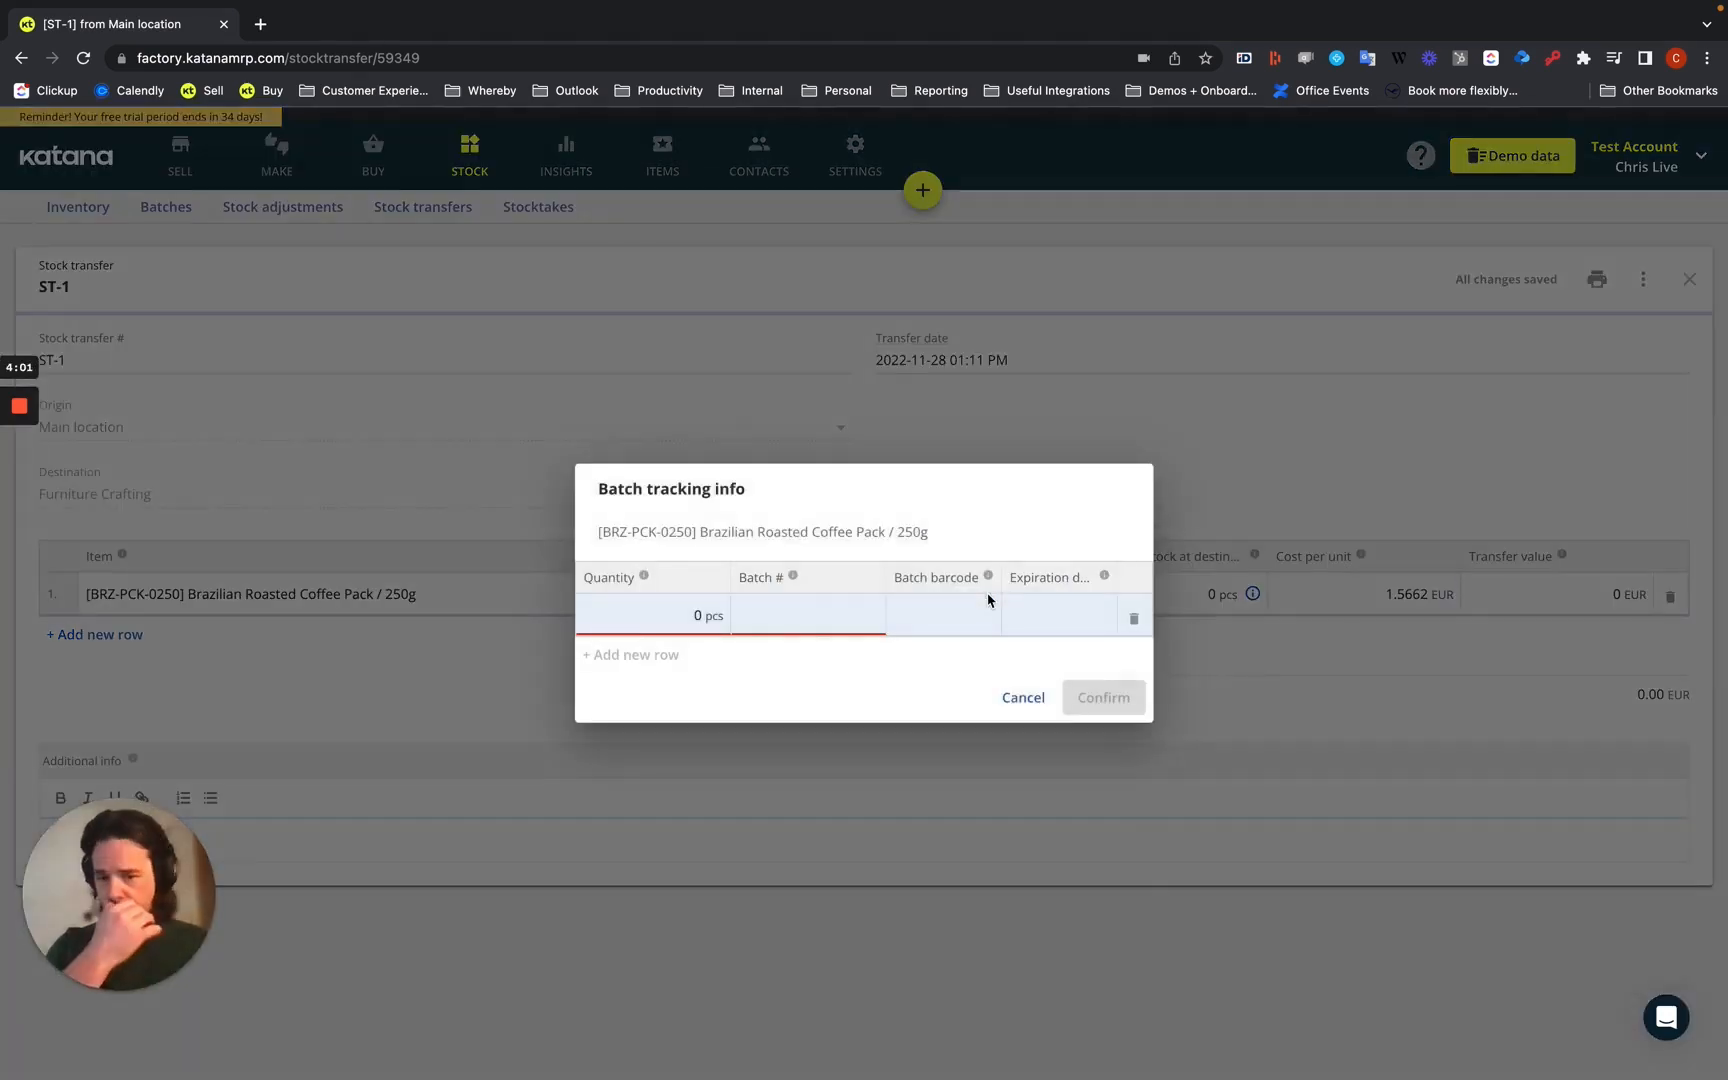
pyautogui.click(652, 615)
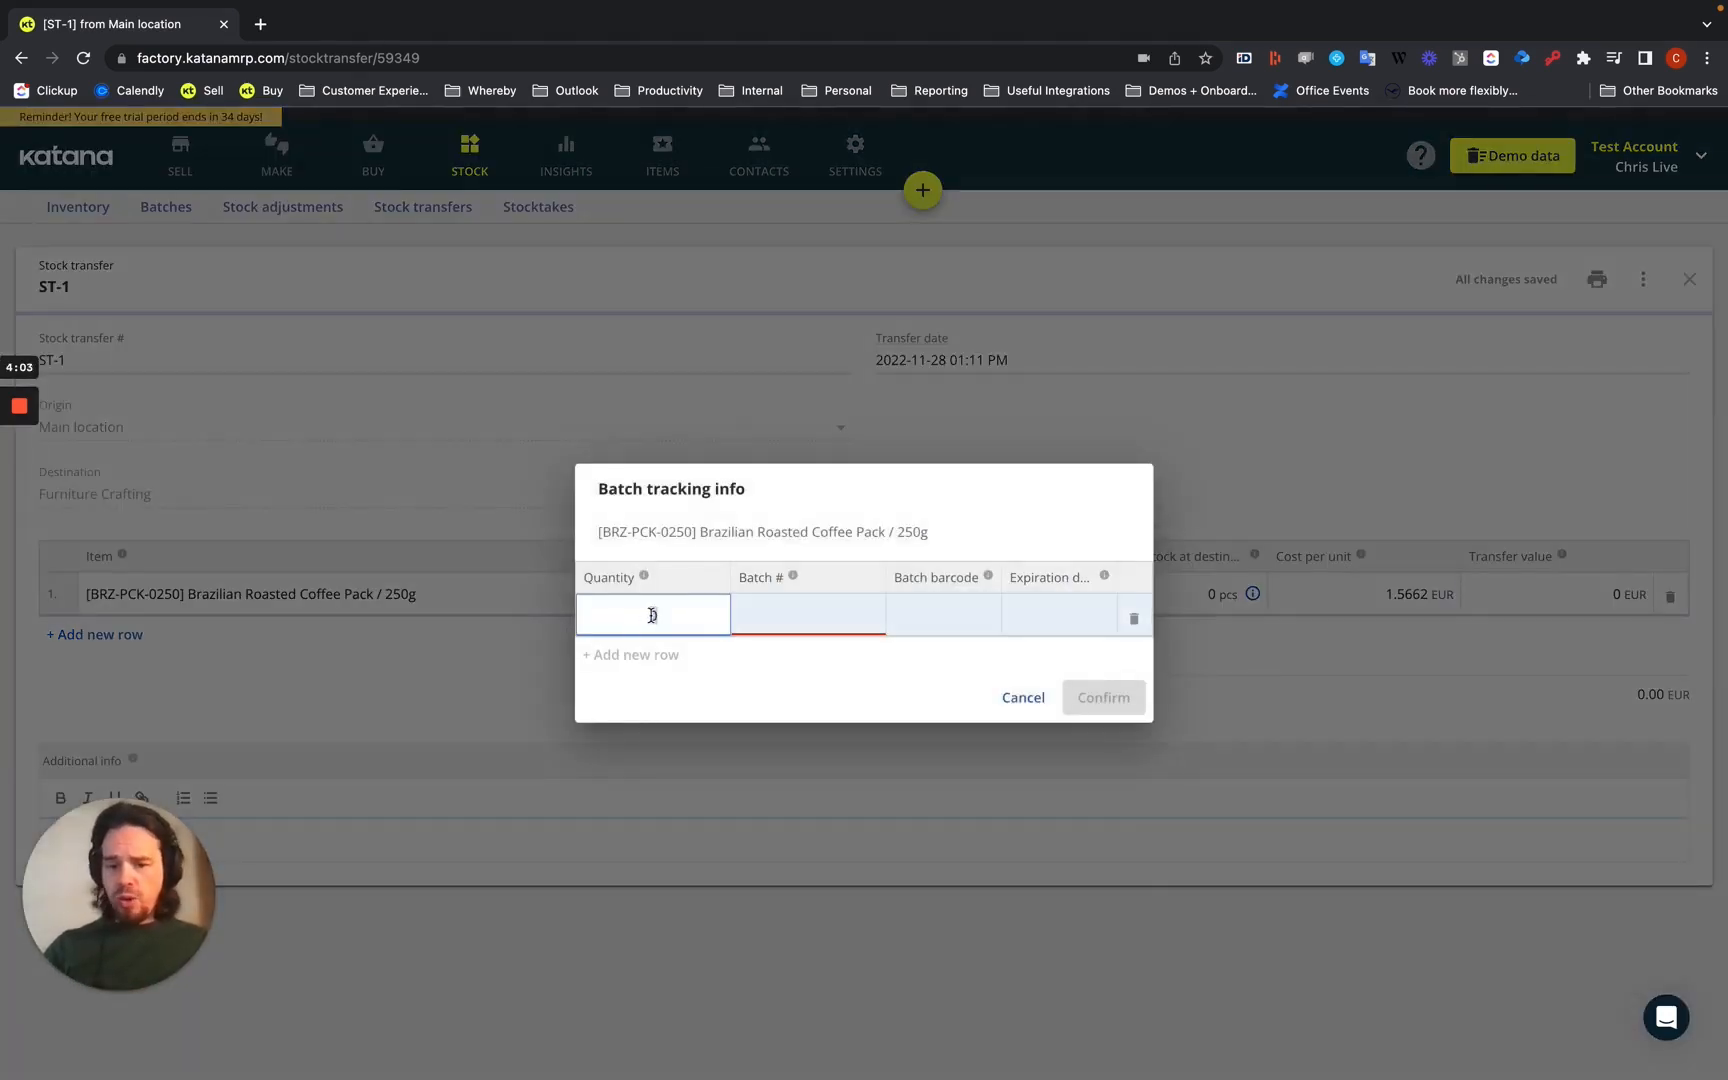
pyautogui.write('1')
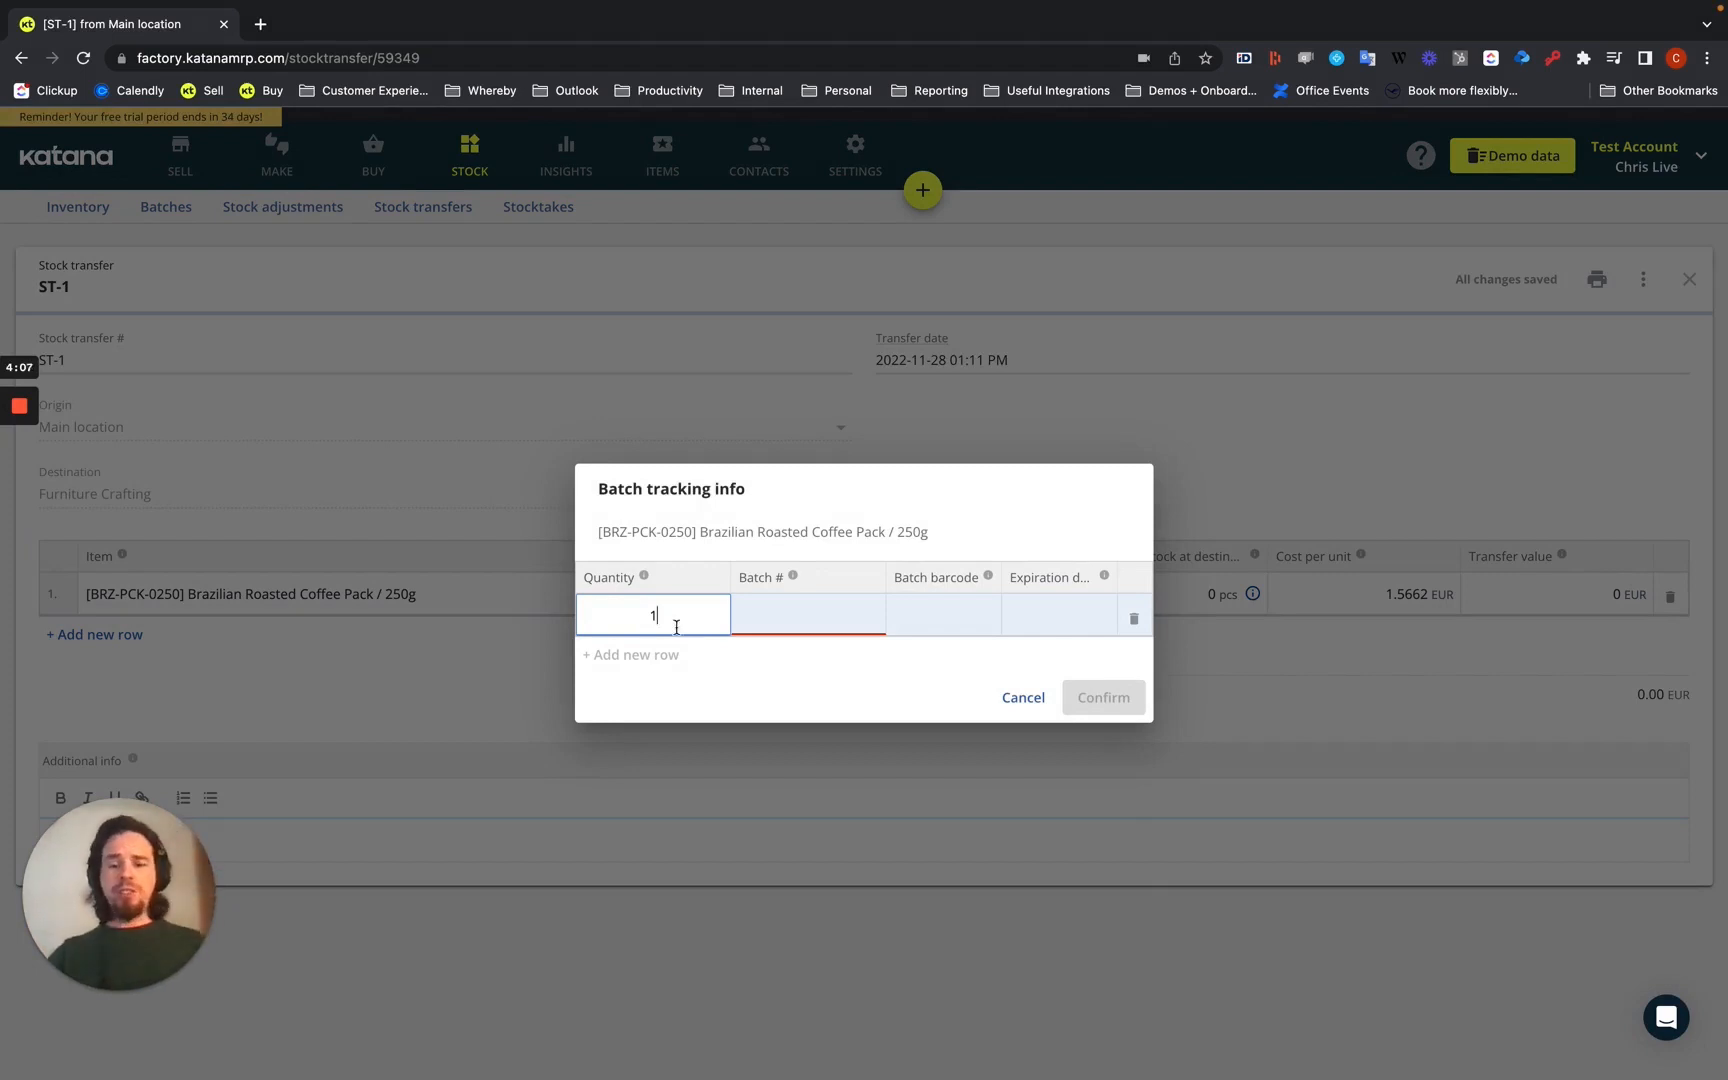
pyautogui.click(779, 623)
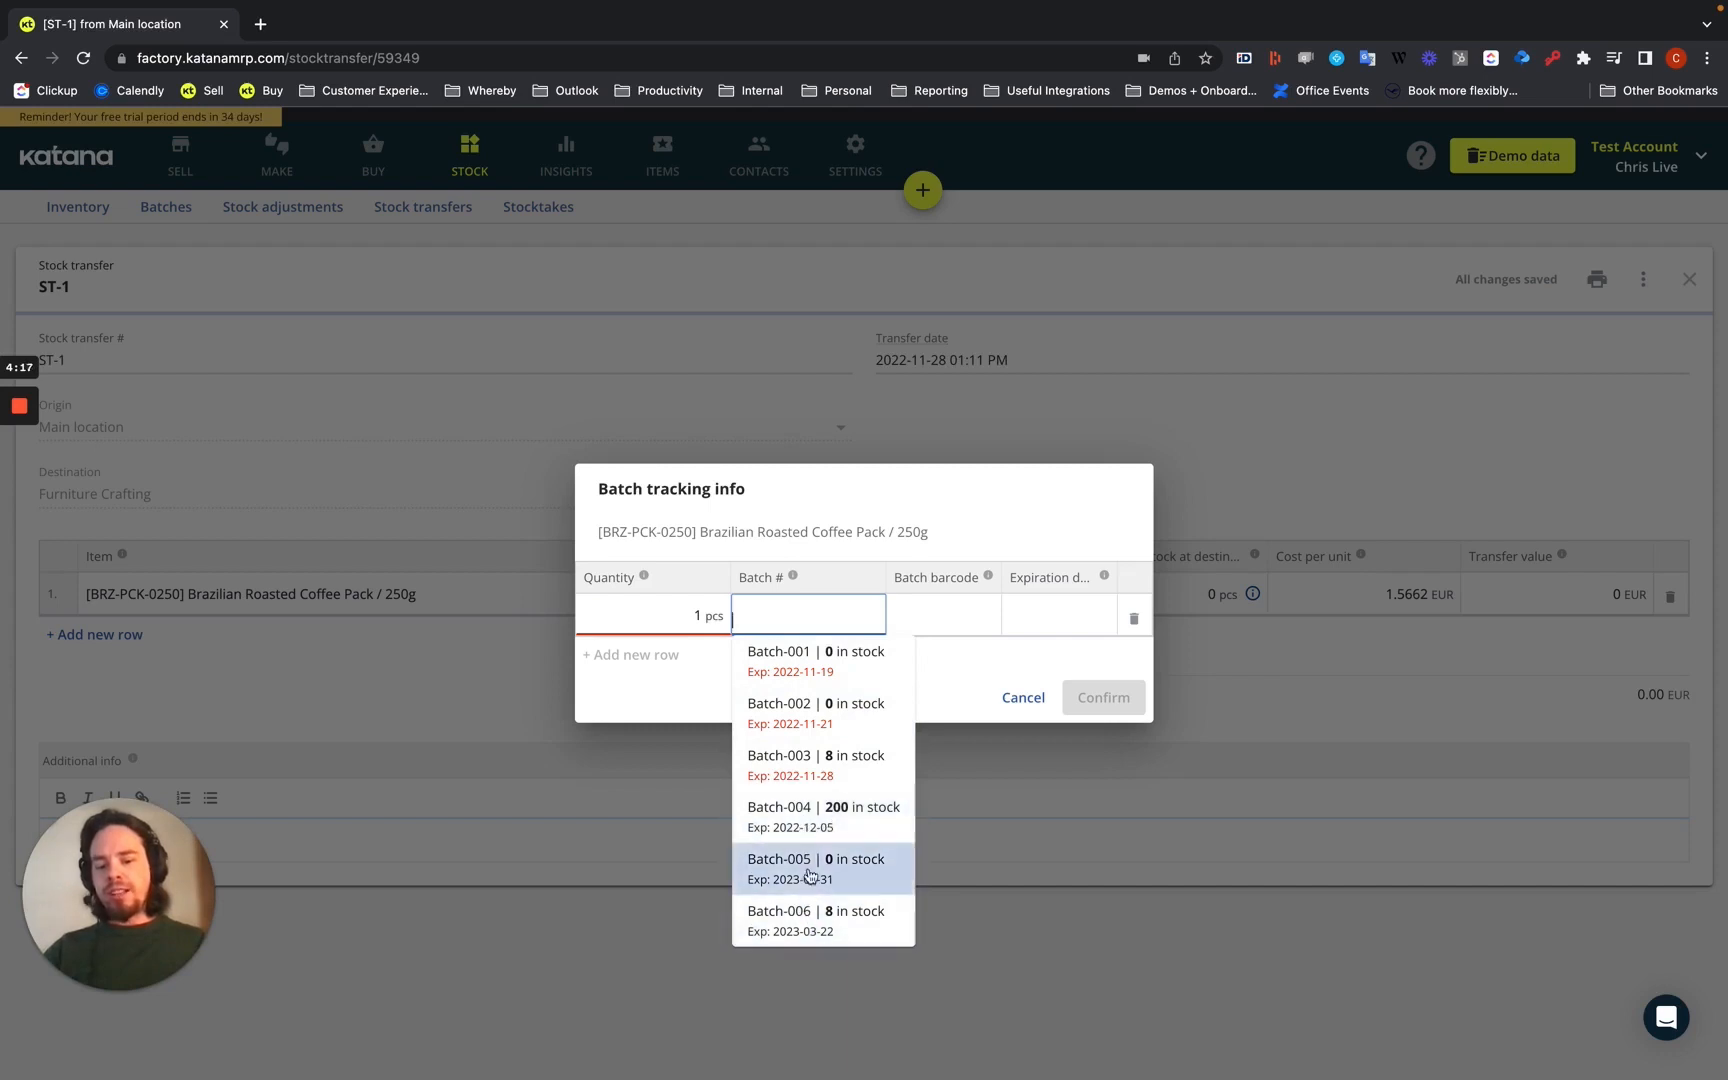
pyautogui.click(826, 924)
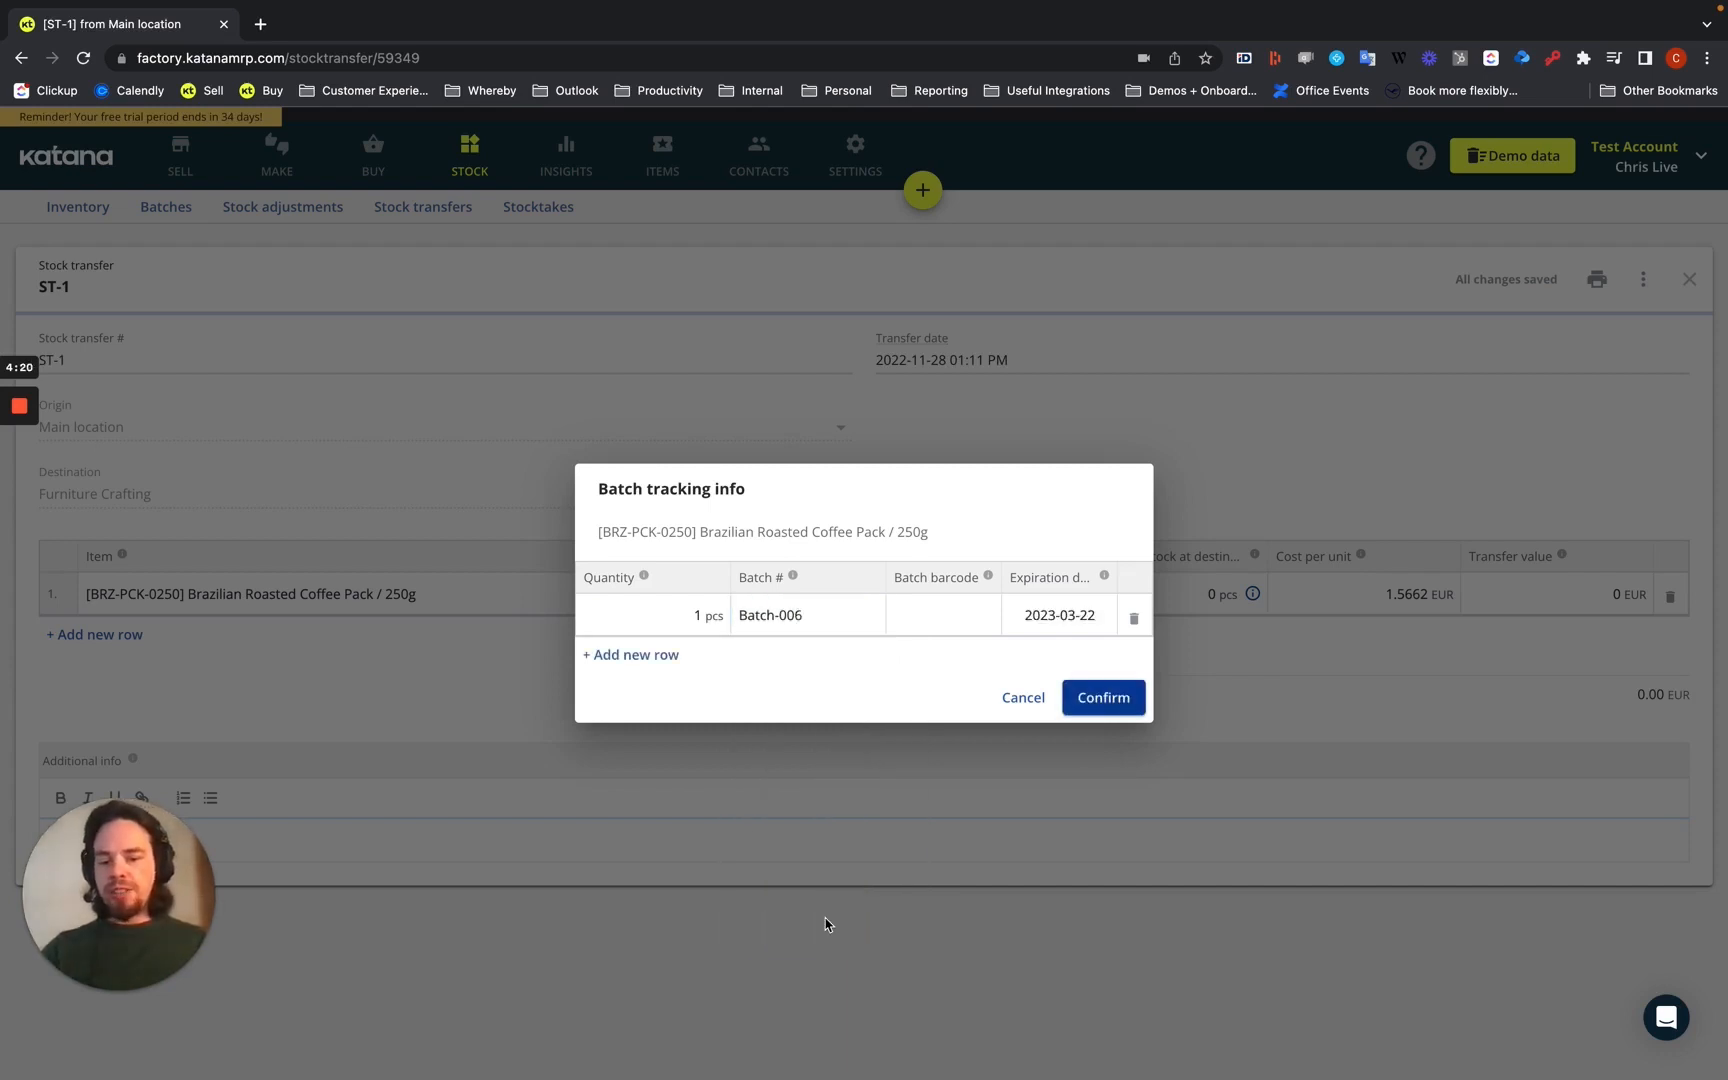
pyautogui.click(1103, 701)
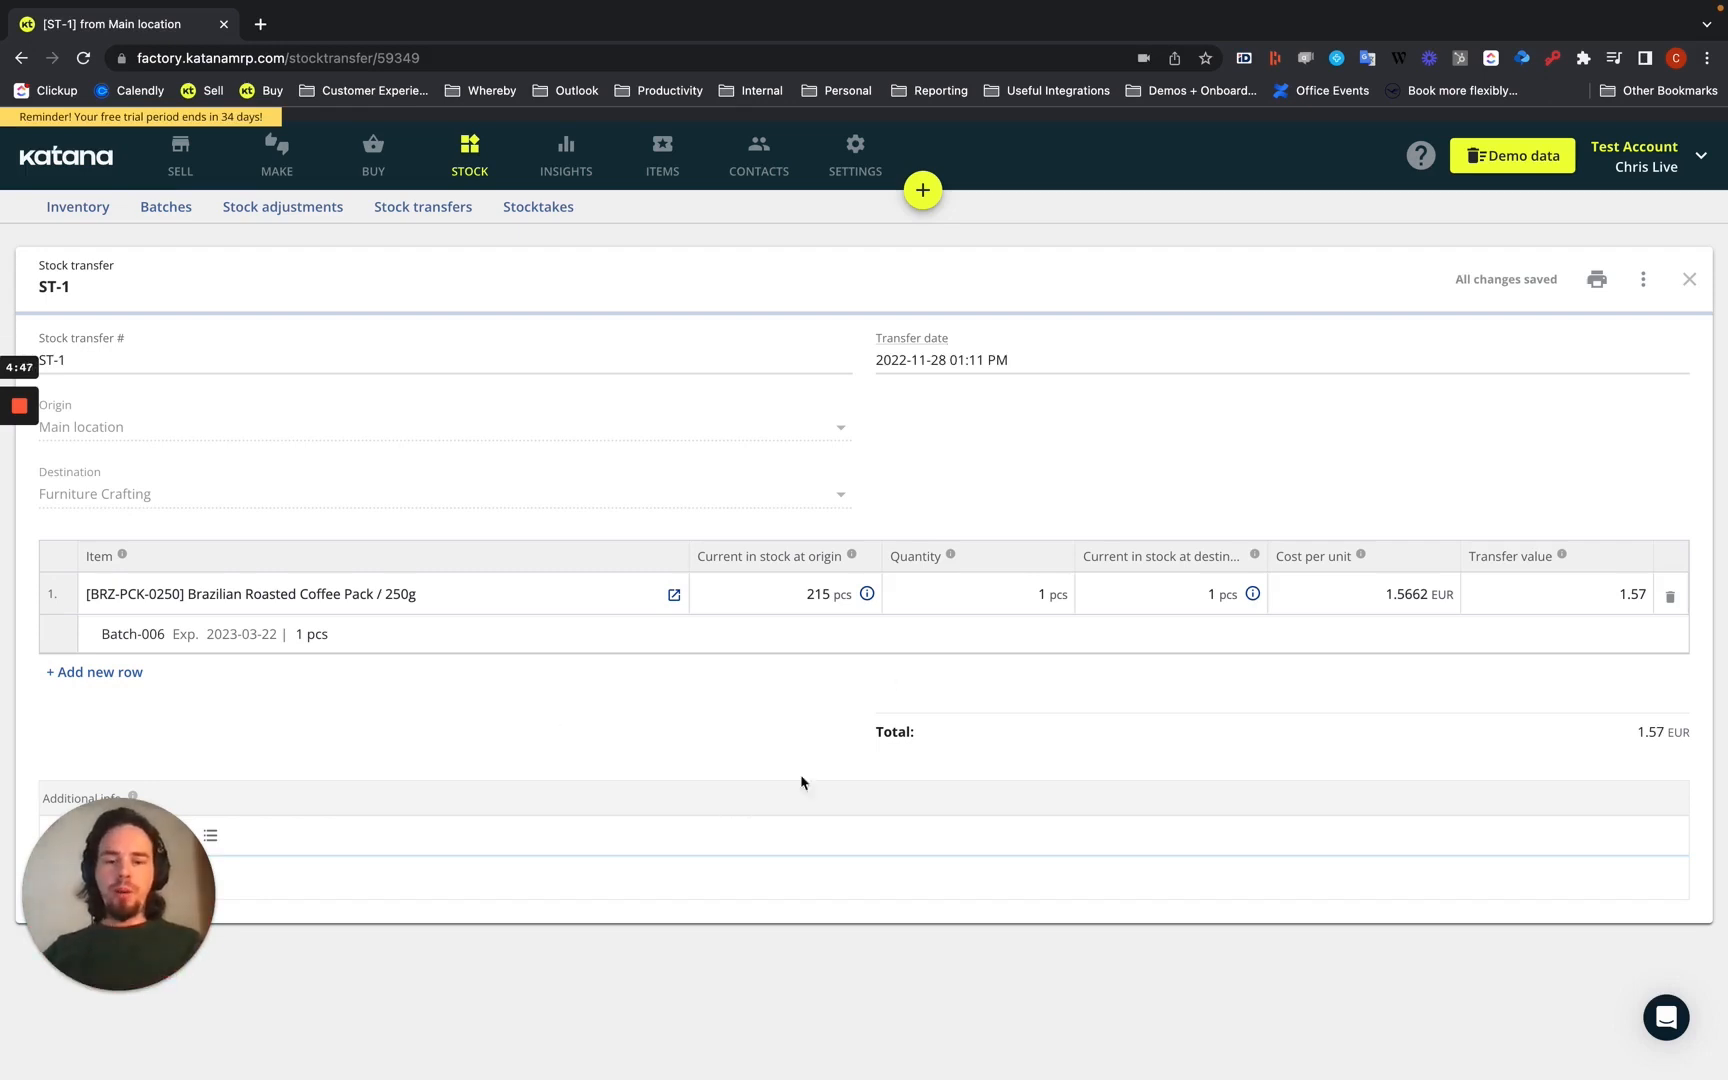
# View the batch stock held at the Furniture Crafting location
pyautogui.click(84, 210)
pyautogui.click(168, 205)
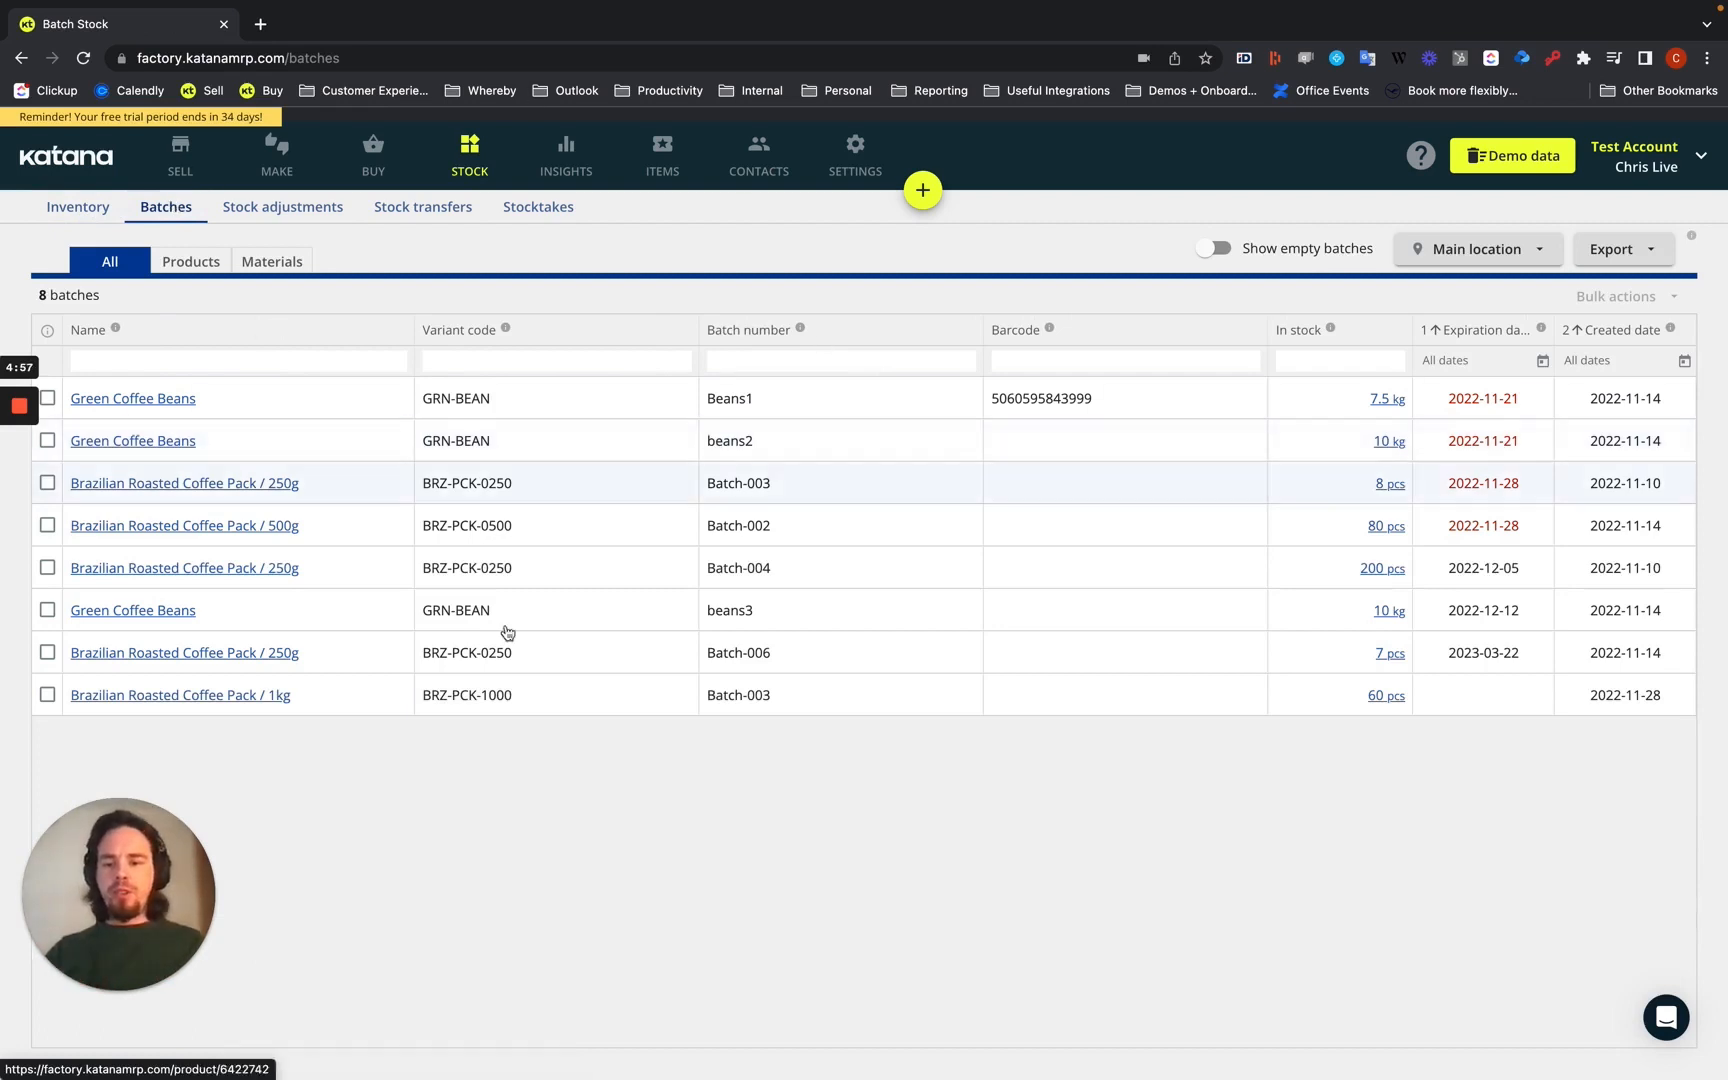
pyautogui.click(1472, 252)
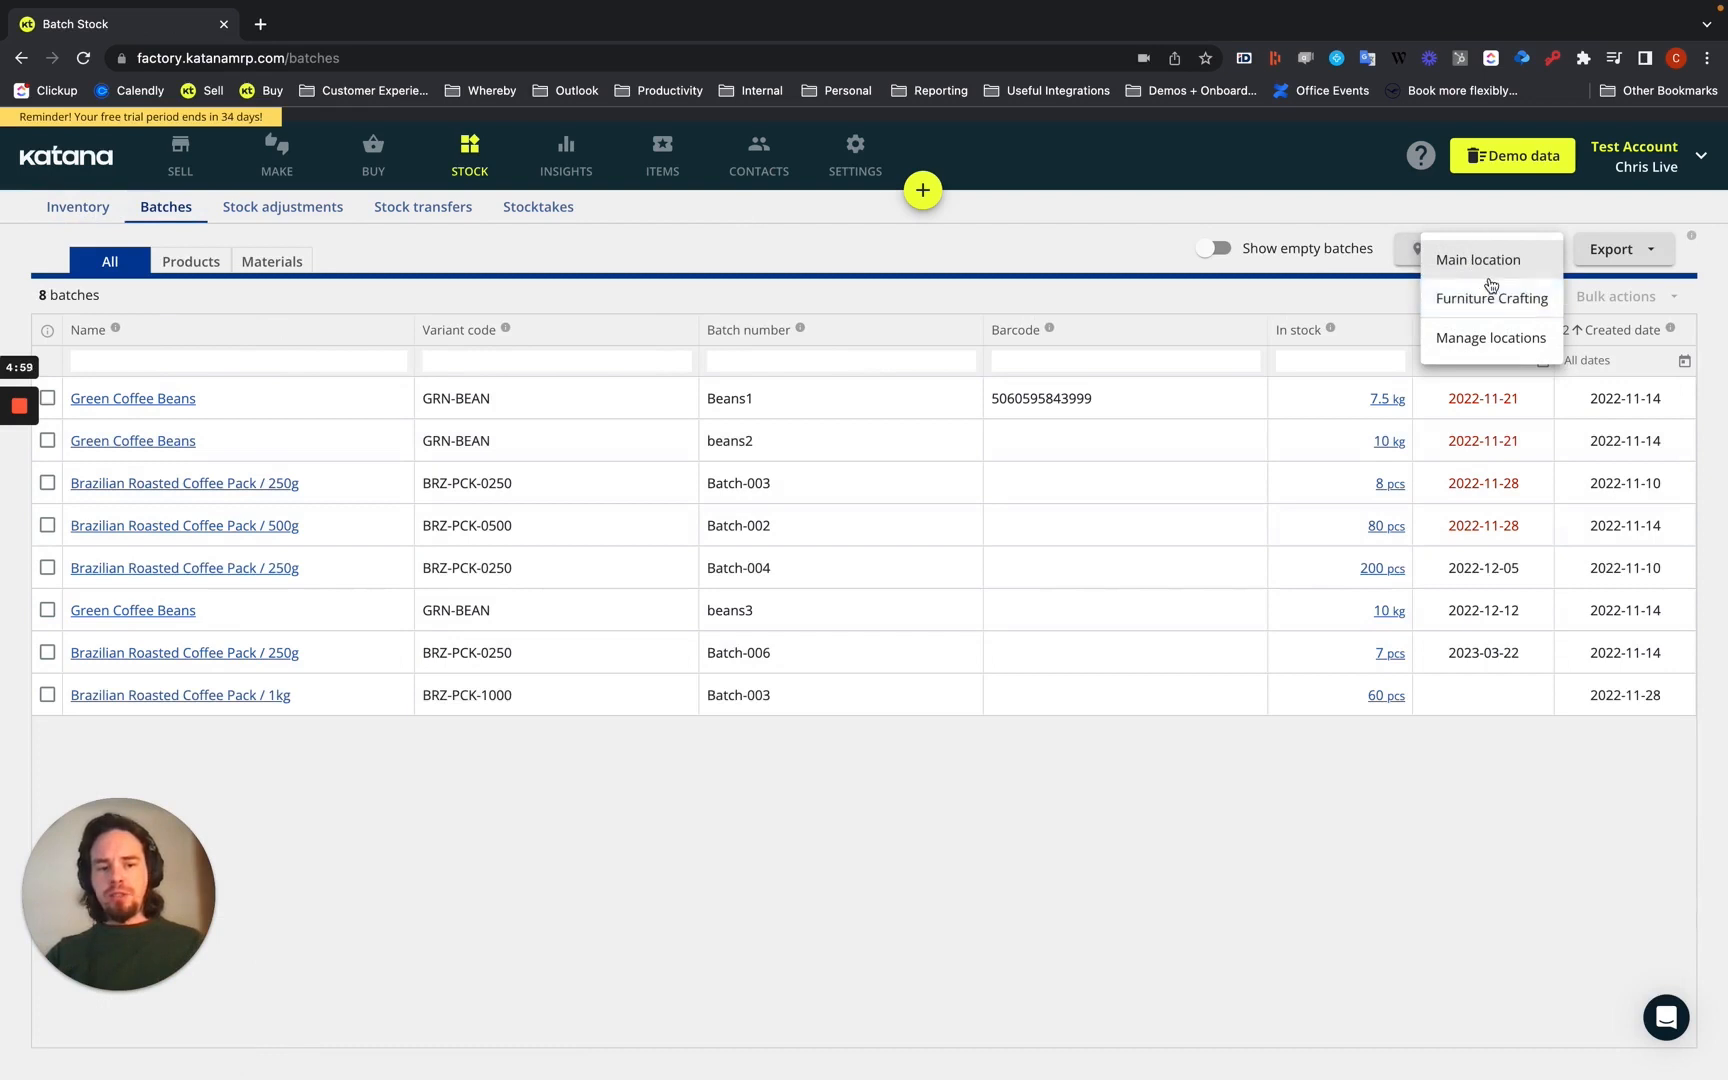
pyautogui.click(1480, 302)
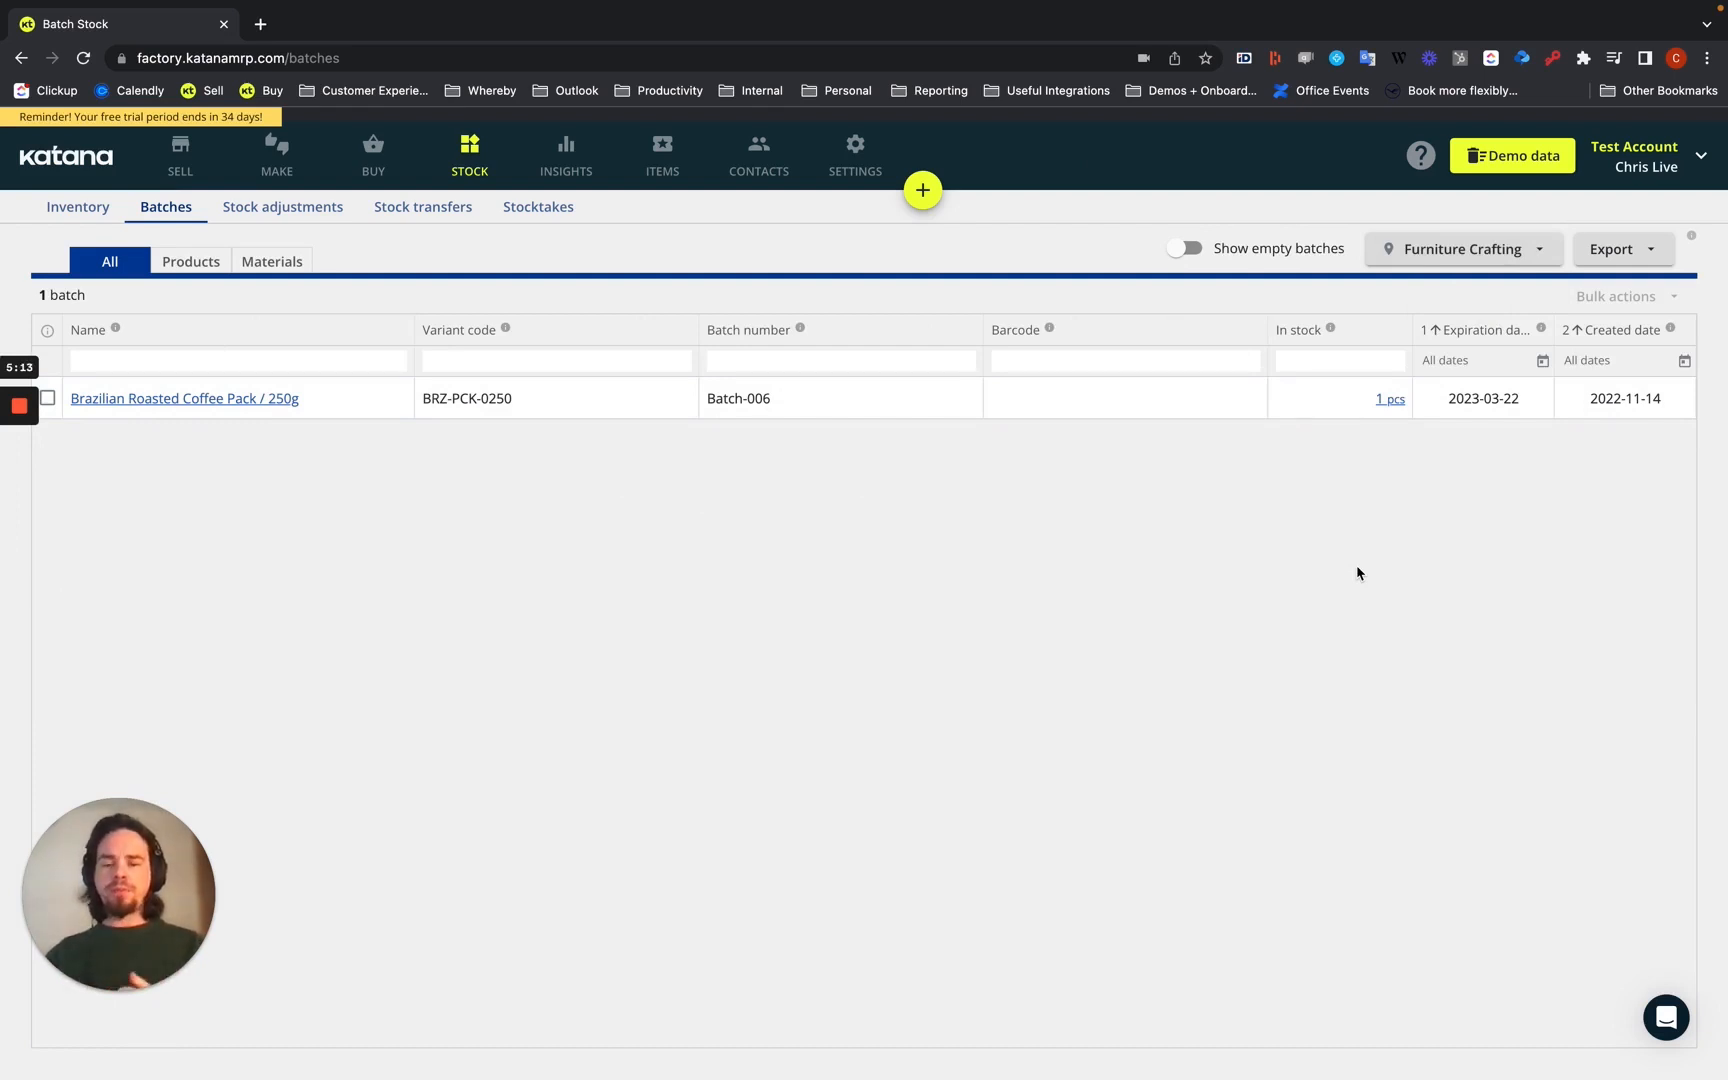
# Show the inventory for the Furniture Crafting location, filtered to items with 1 in stock
pyautogui.click(69, 215)
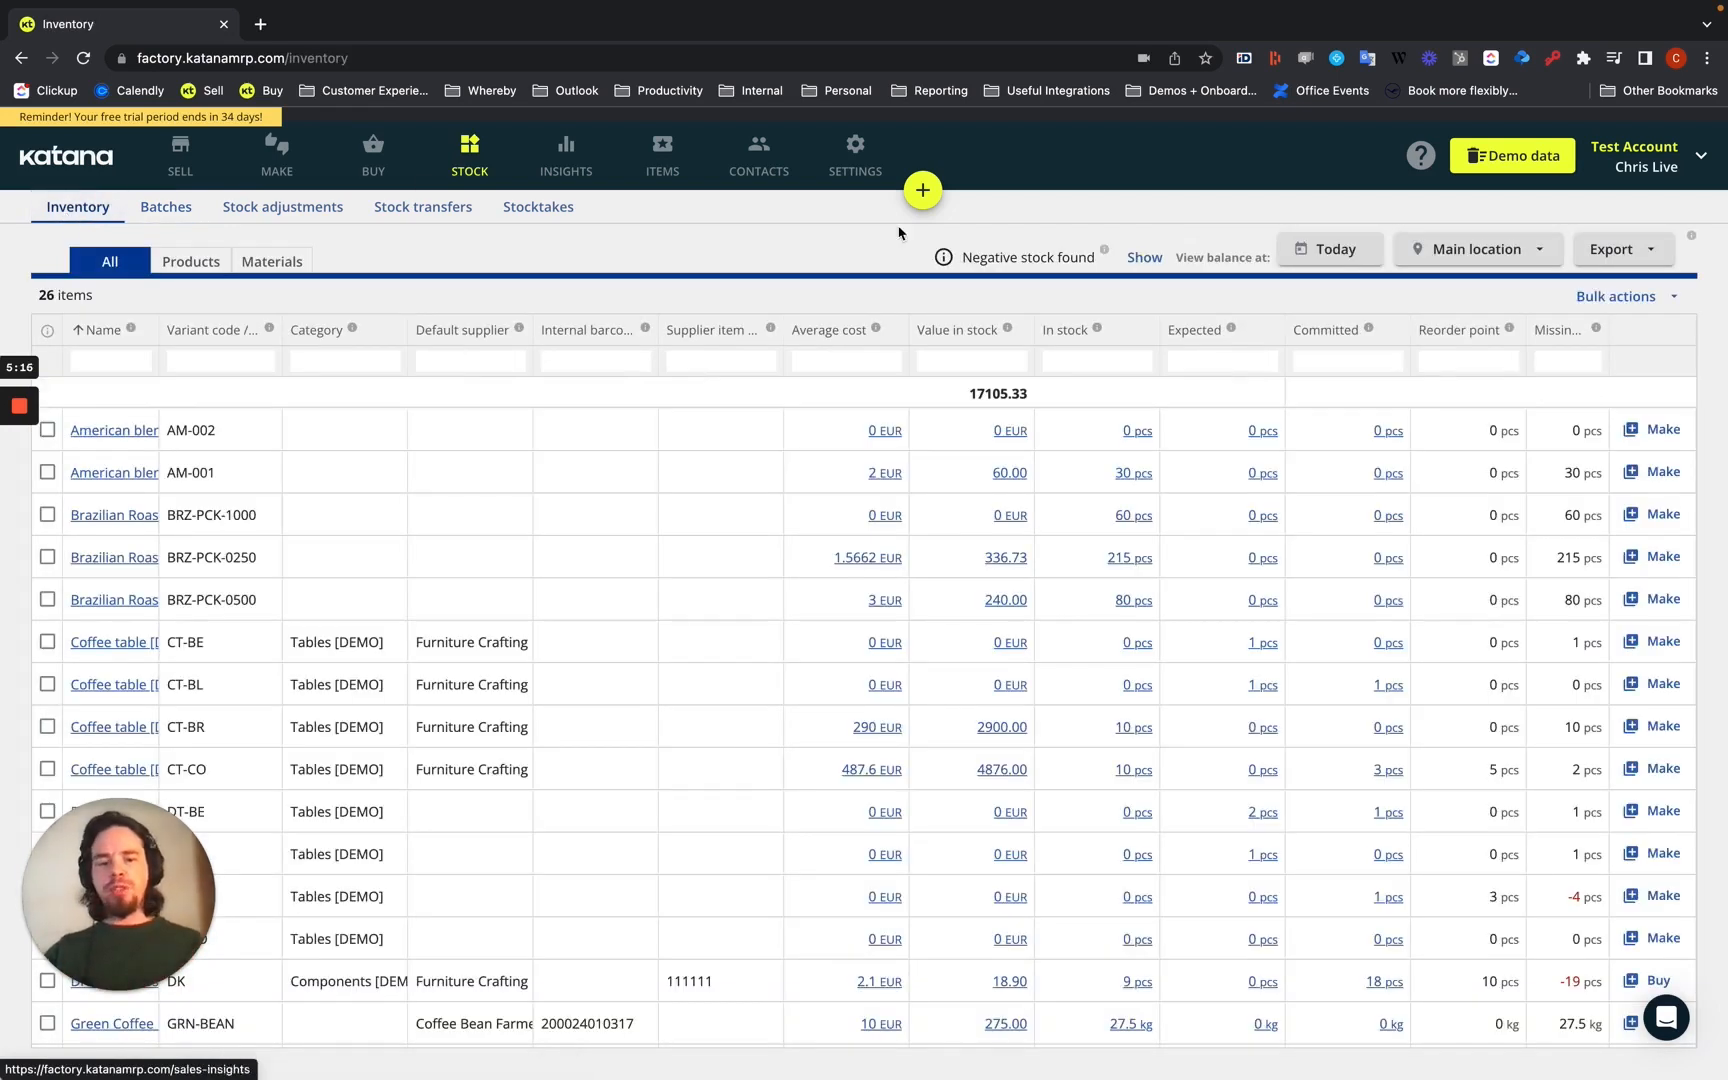
pyautogui.click(1468, 258)
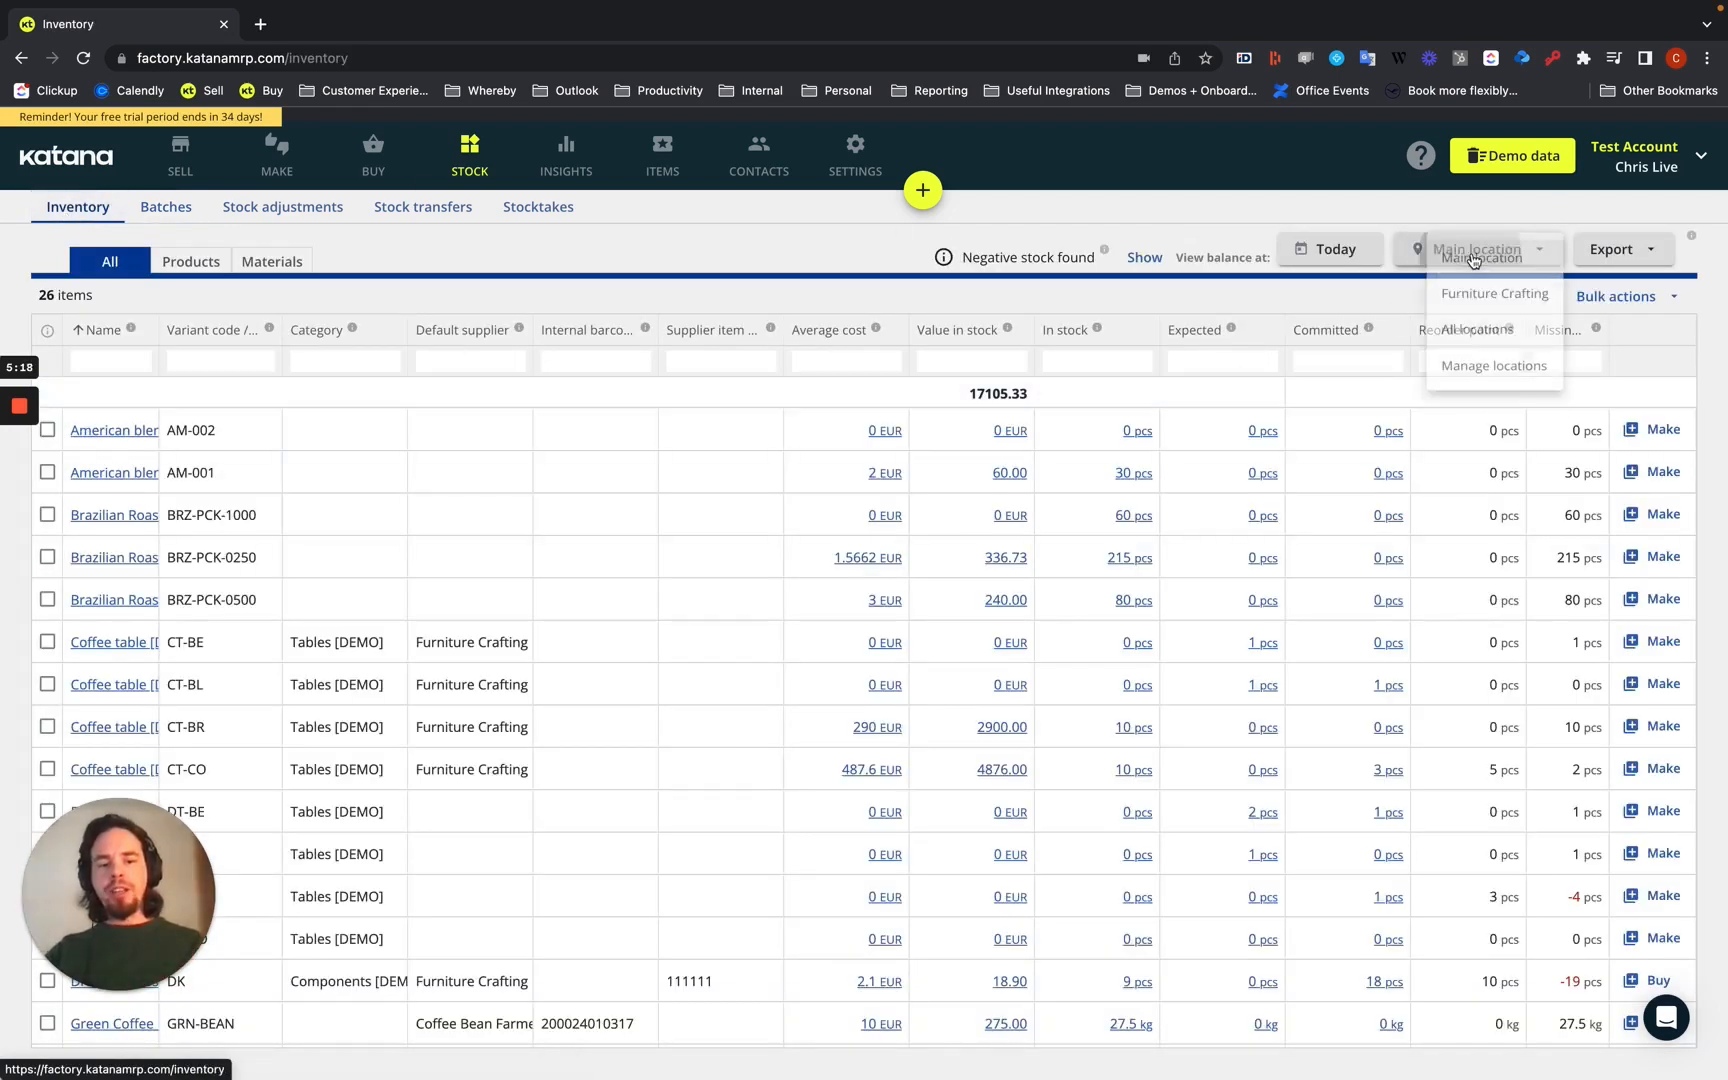
pyautogui.click(1465, 297)
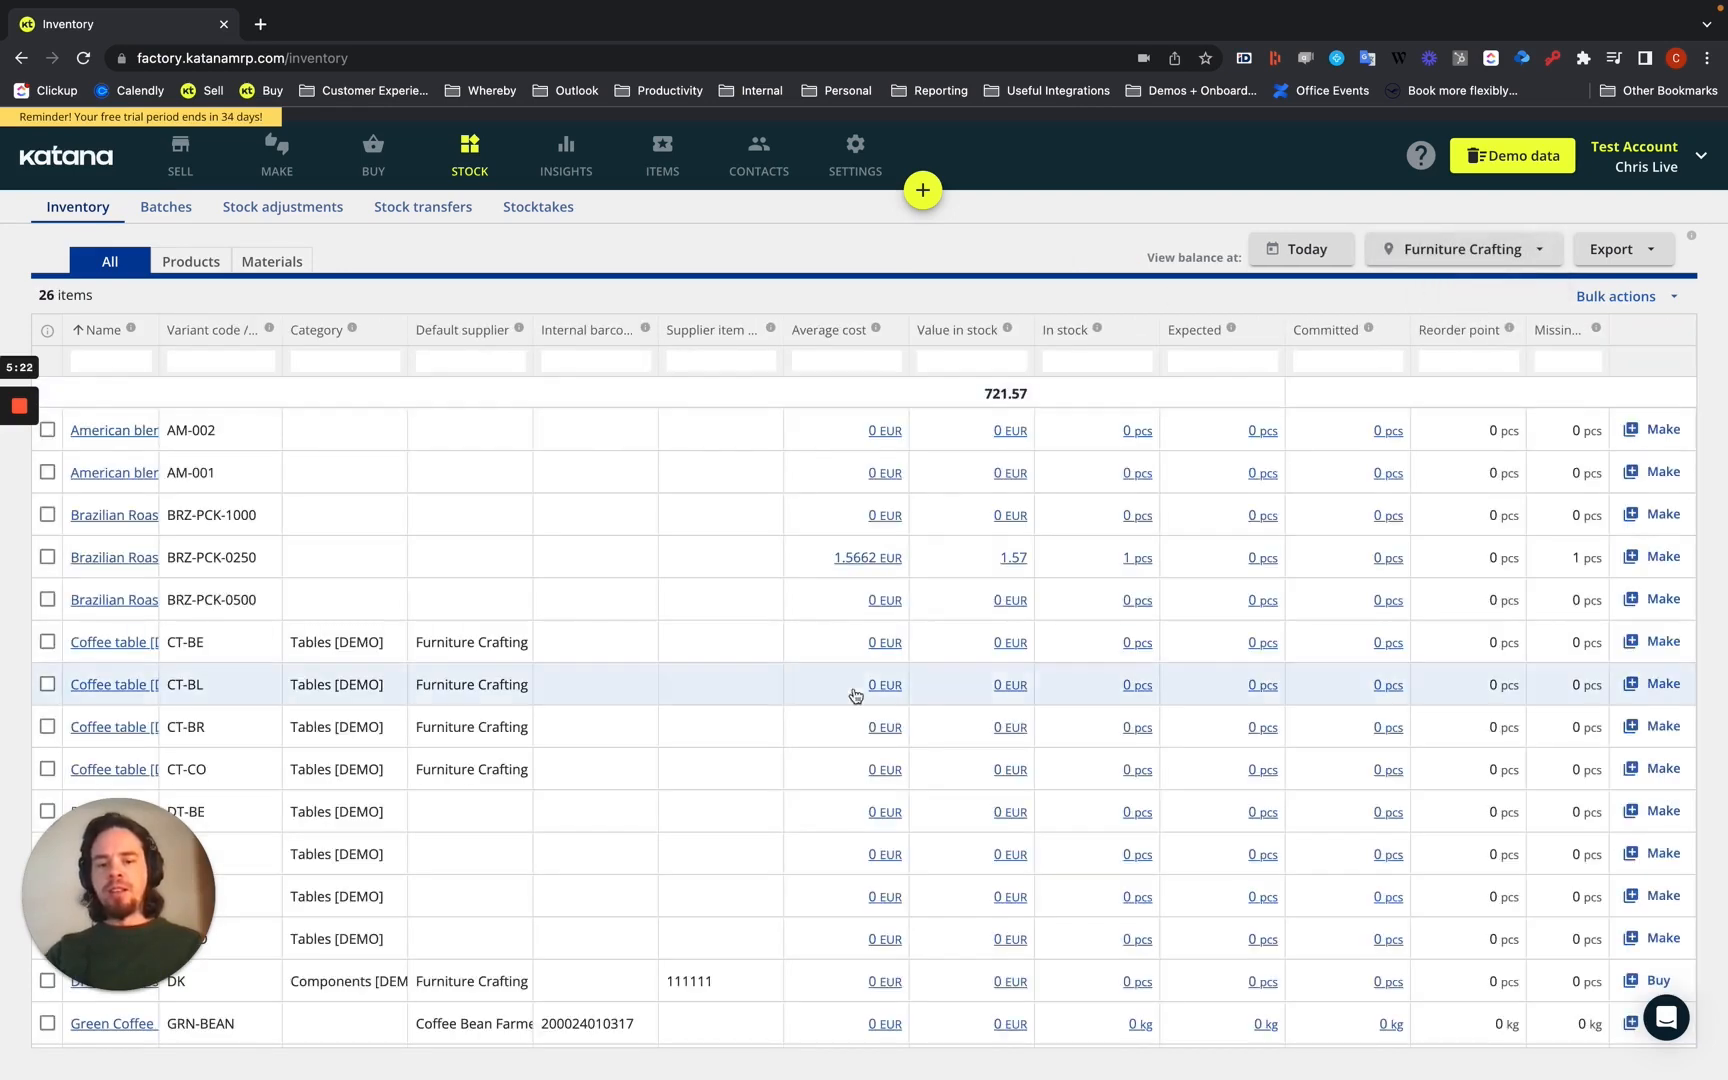
pyautogui.click(1062, 360)
pyautogui.write('1')
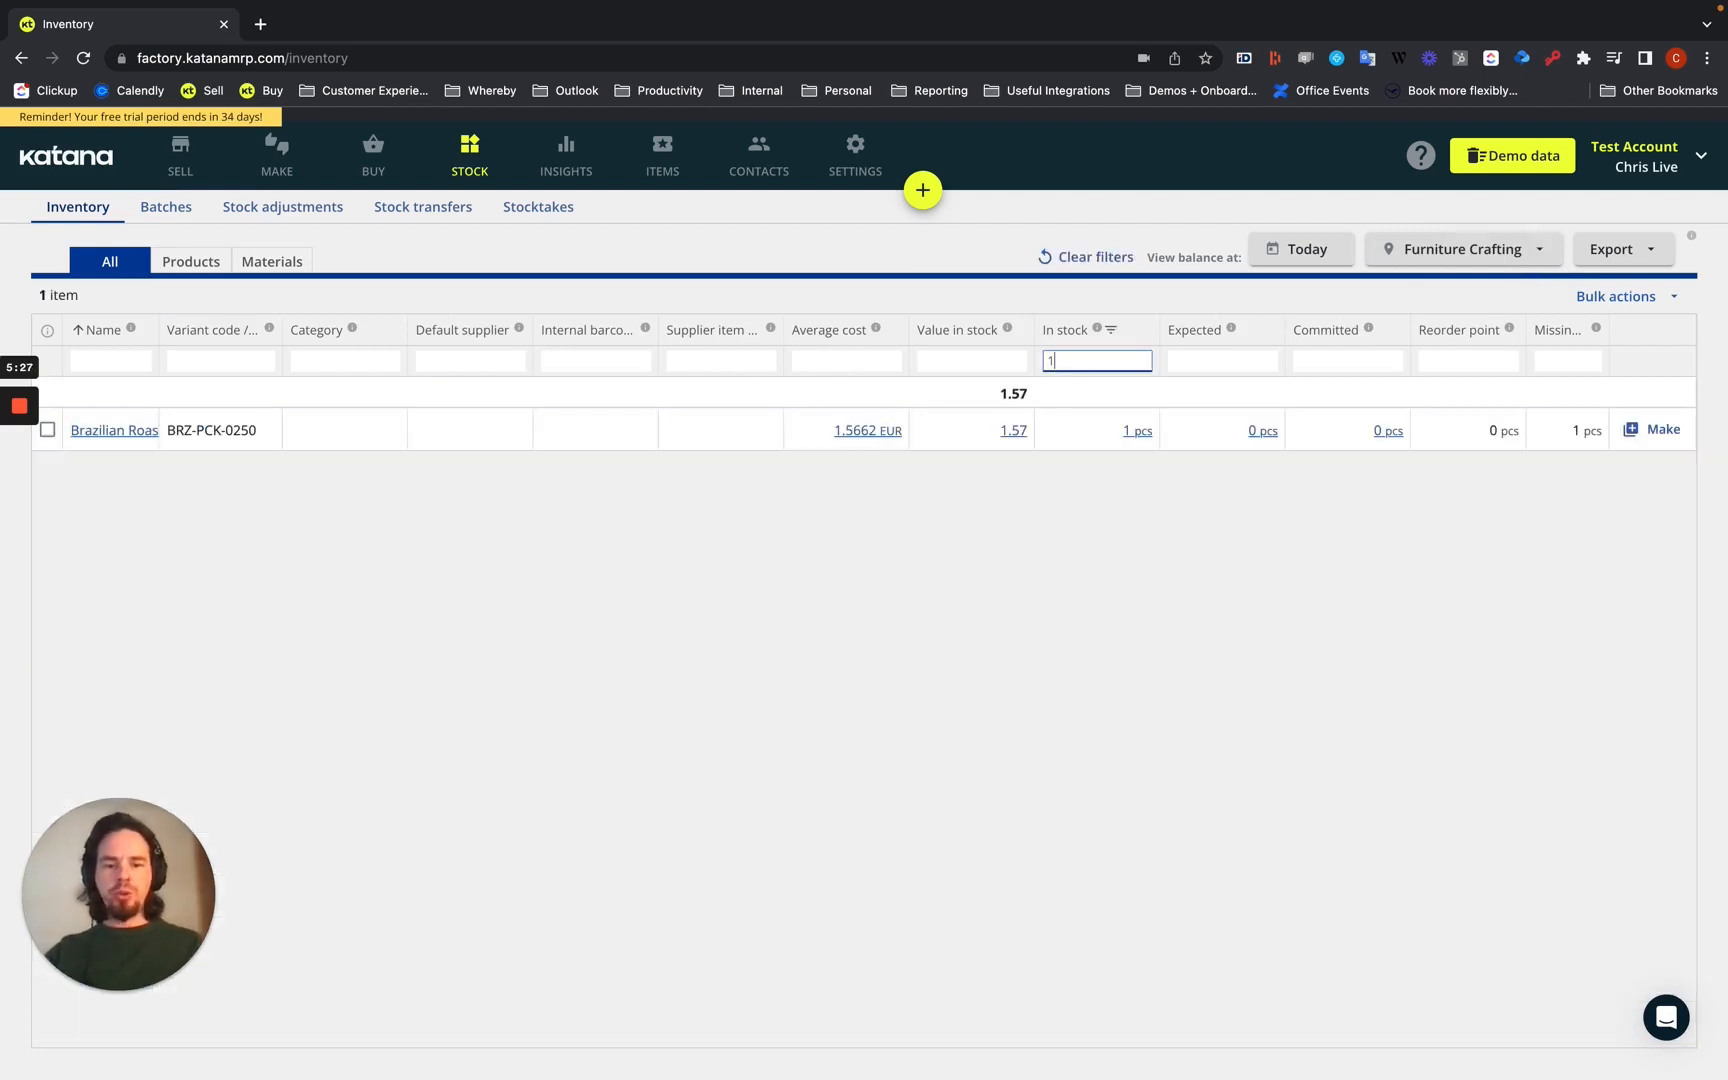